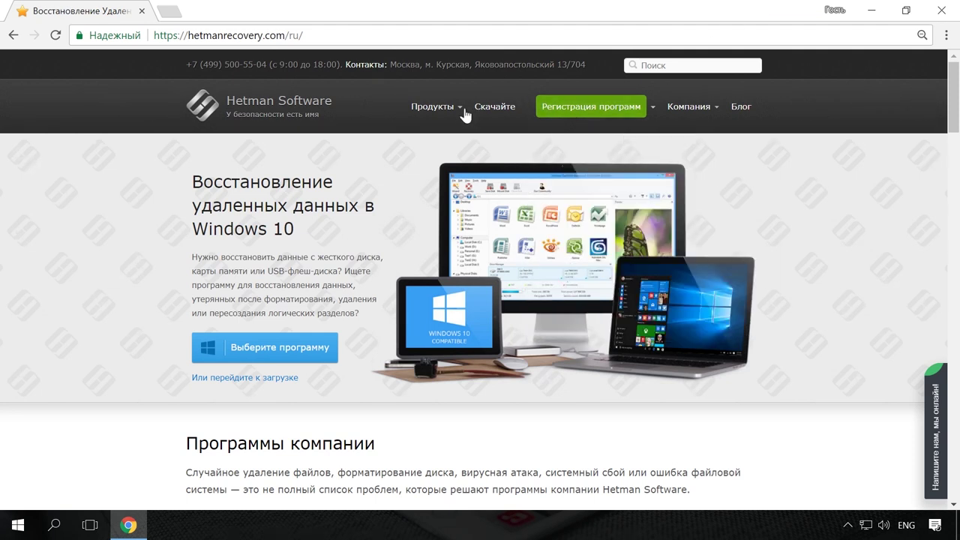
Step: Browse the hard drive recovery programs page, then go to the site's blog
mouse_move(434, 107)
left_click(469, 150)
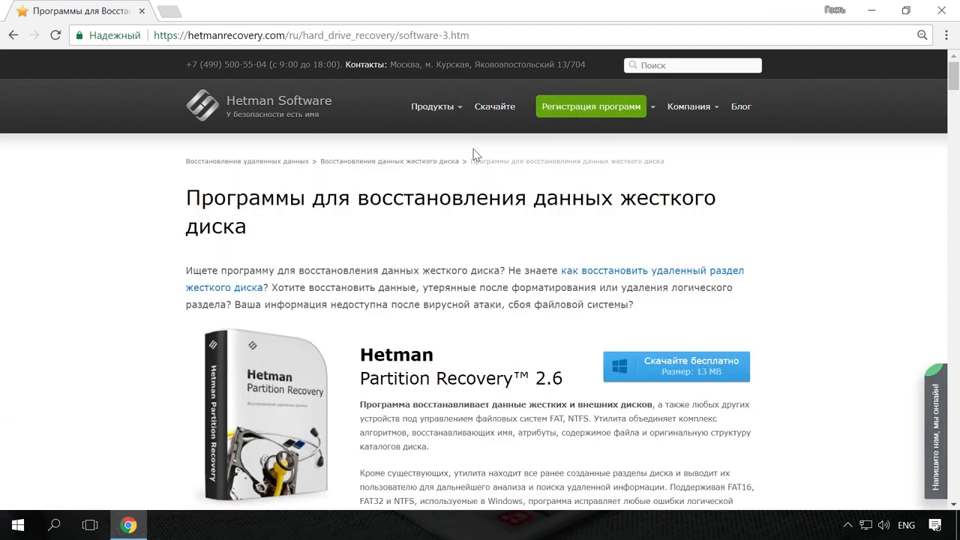
scroll(475, 170, "down", 1)
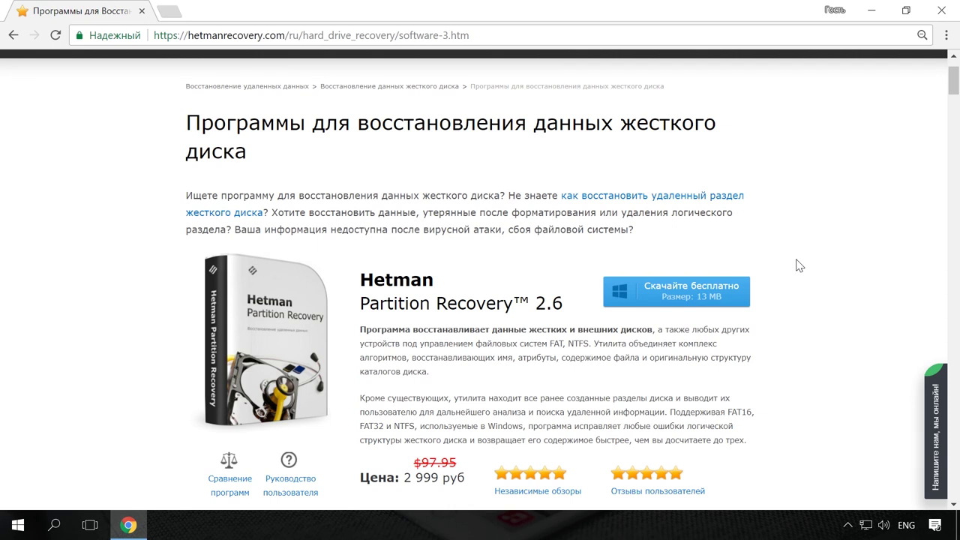
scroll(799, 266, "up", 1)
left_click(741, 107)
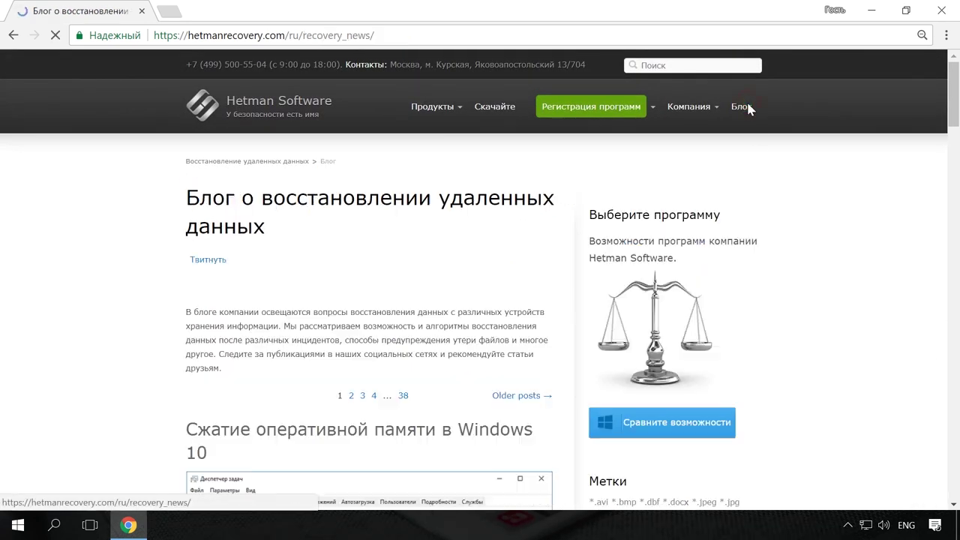
scroll(817, 162, "down", 3)
scroll(820, 176, "down", 4)
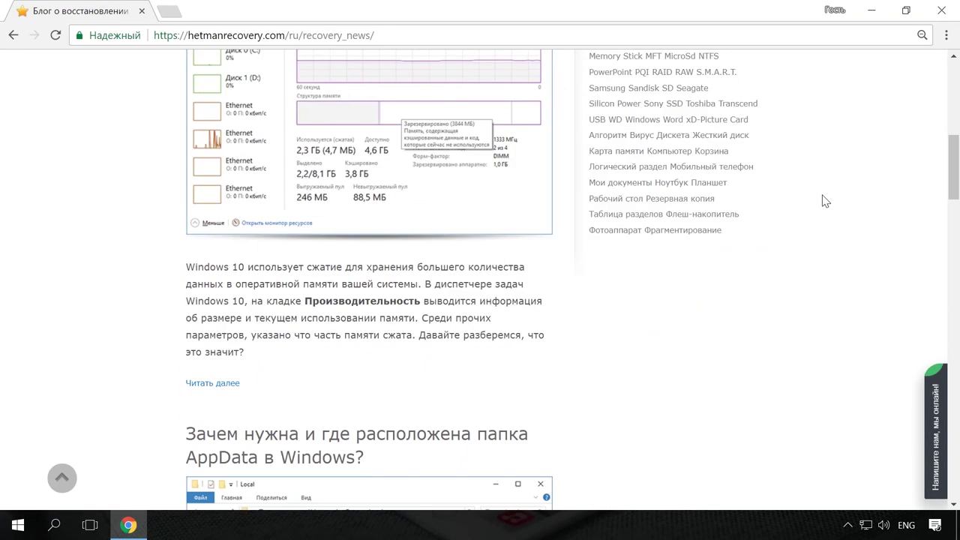
scroll(823, 188, "down", 4)
scroll(825, 201, "down", 4)
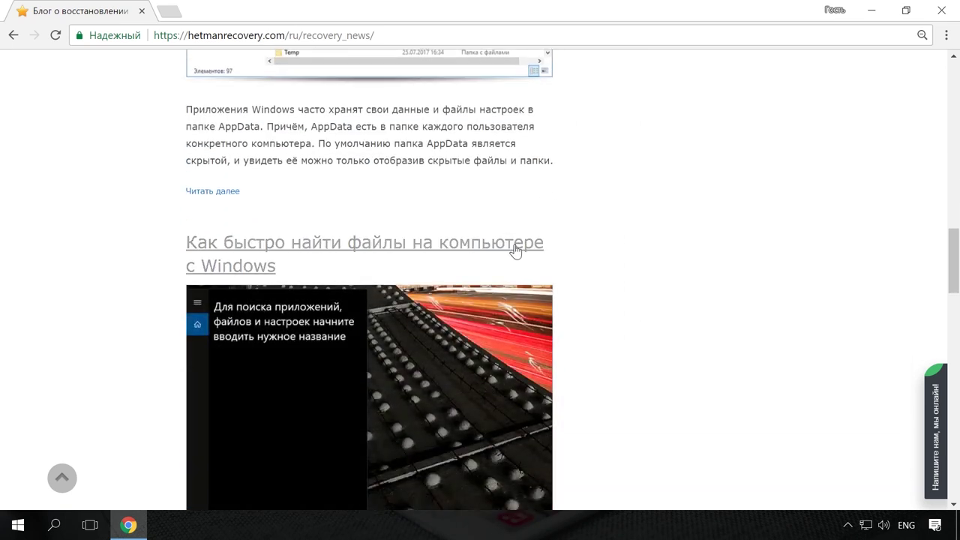
Step: Open the 'Как быстро найти файлы' article and start a message in the site's chat panel
left_click(514, 248)
scroll(536, 245, "down", 2)
scroll(558, 242, "down", 4)
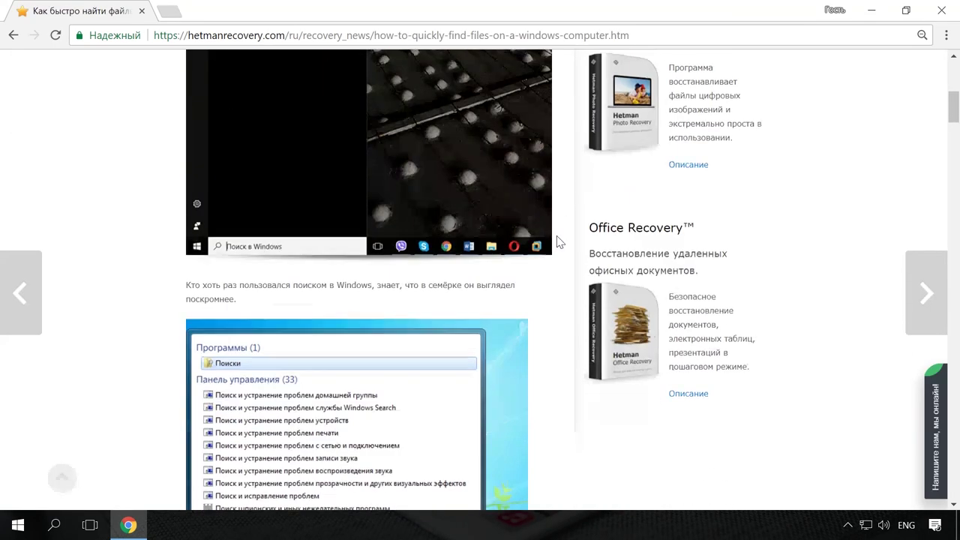
scroll(557, 240, "up", 5)
scroll(558, 240, "up", 1)
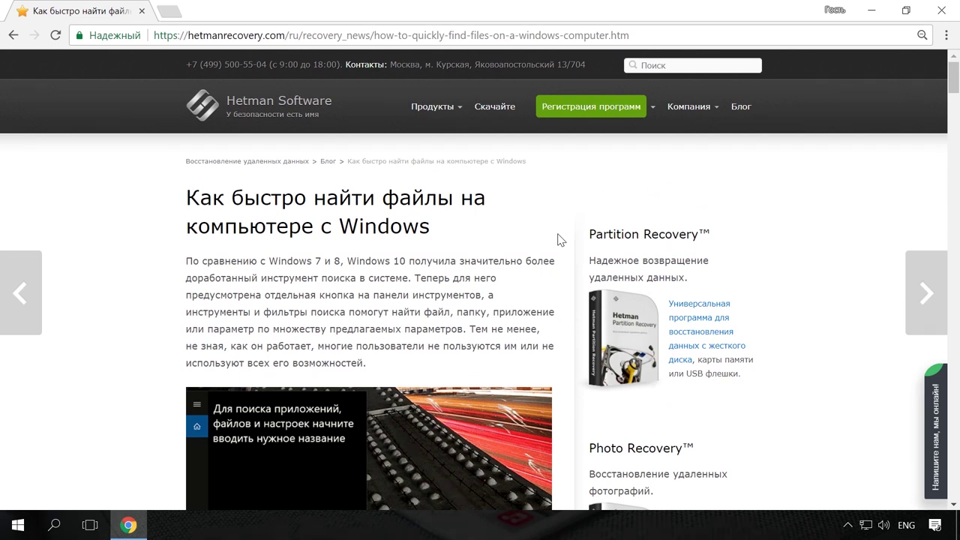
left_click(930, 419)
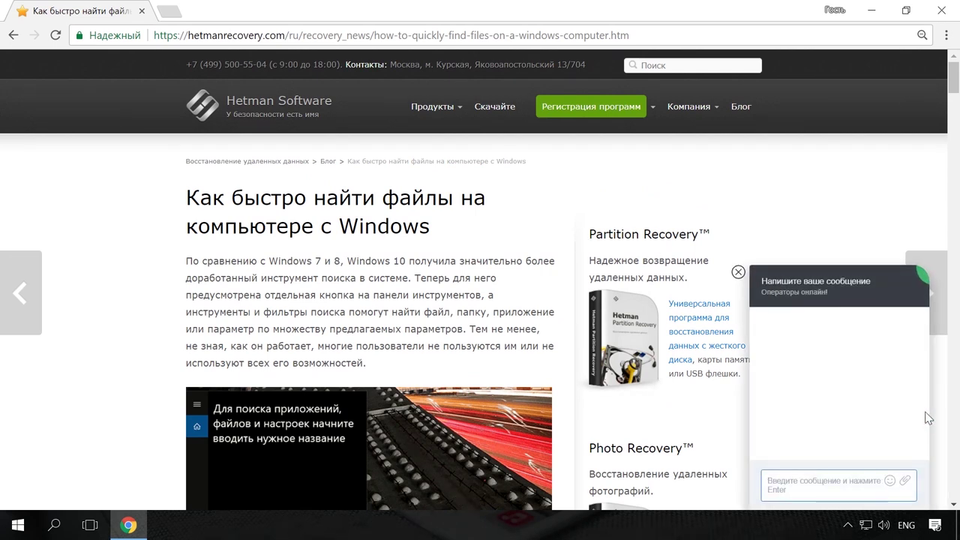
left_click(827, 477)
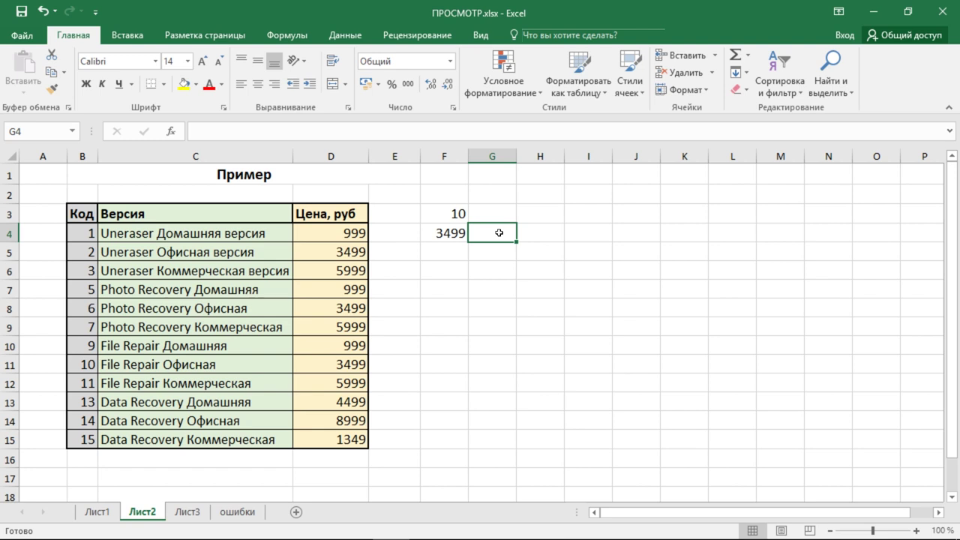
Step: Point out the Код column B and price column D on Лист2, e.g. code 3 priced 5999
left_click(82, 156)
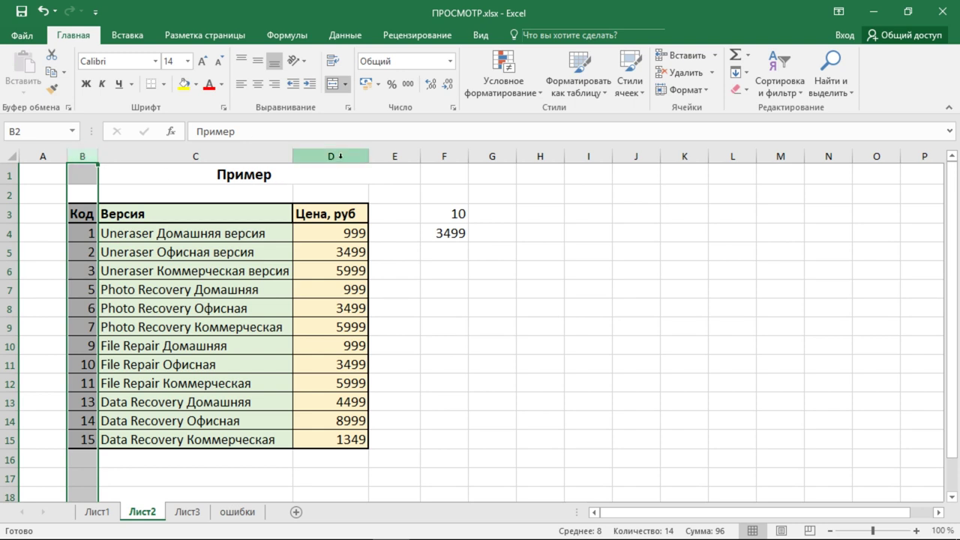
left_click(82, 268)
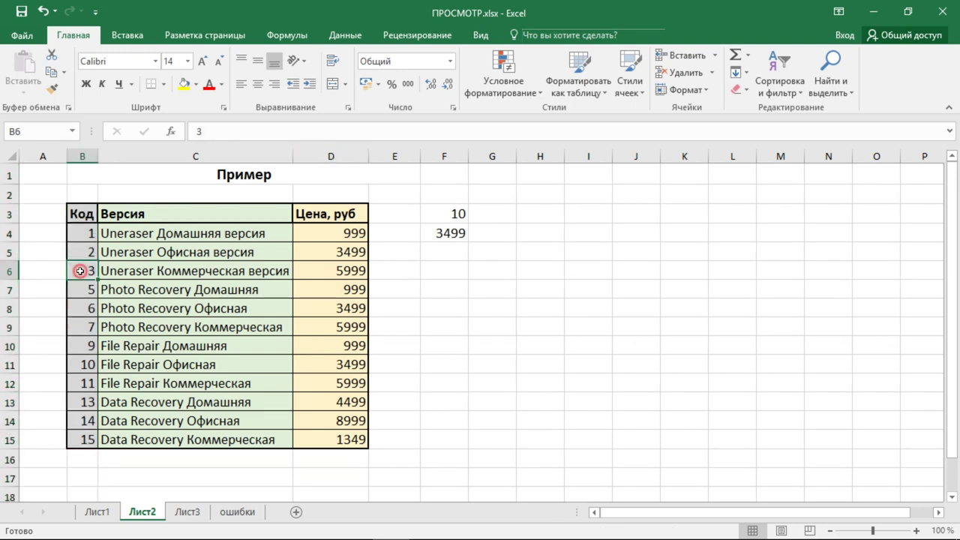
left_click(350, 154)
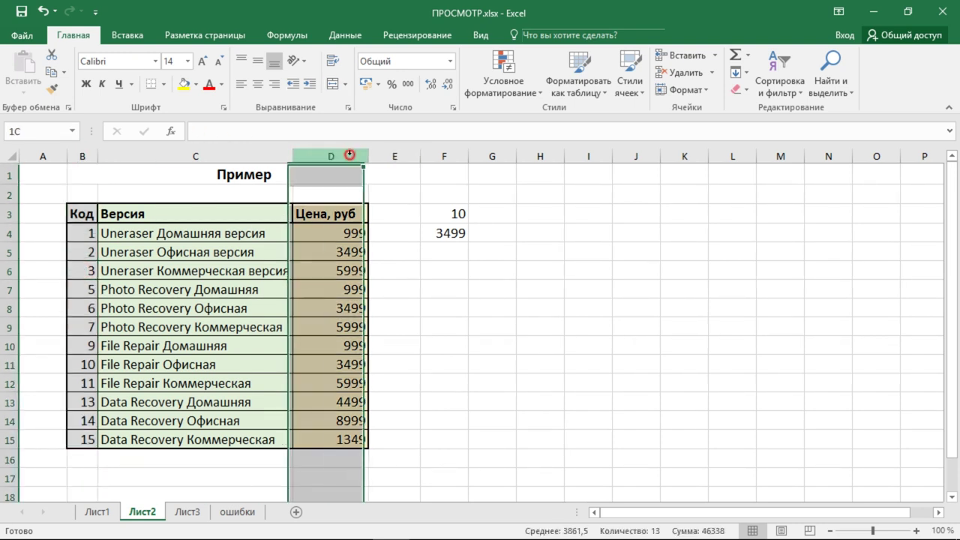
left_click(339, 271)
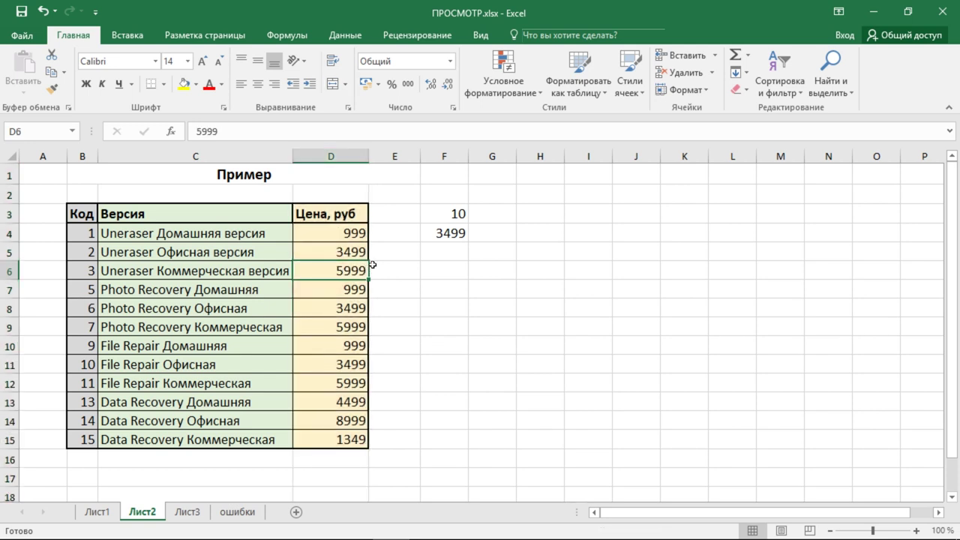
left_click(498, 235)
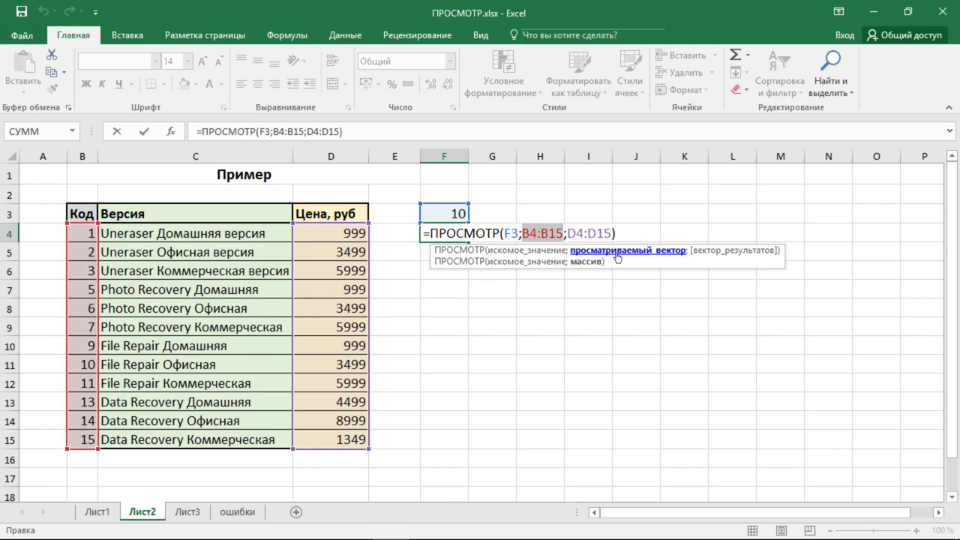
Step: Review the D4:D15 result range and F3 lookup value arguments of the ПРОСМОТР formula in F4
left_click(749, 250)
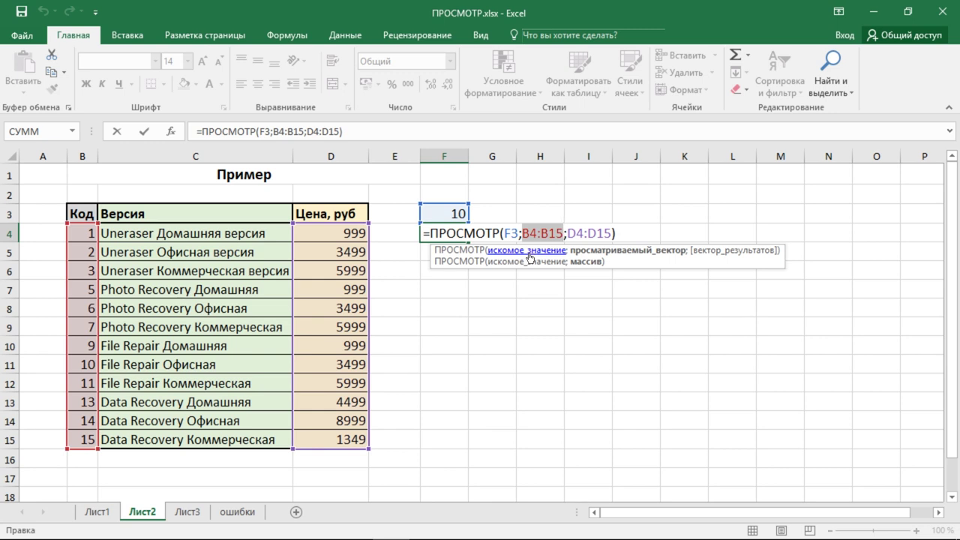
left_click(529, 255)
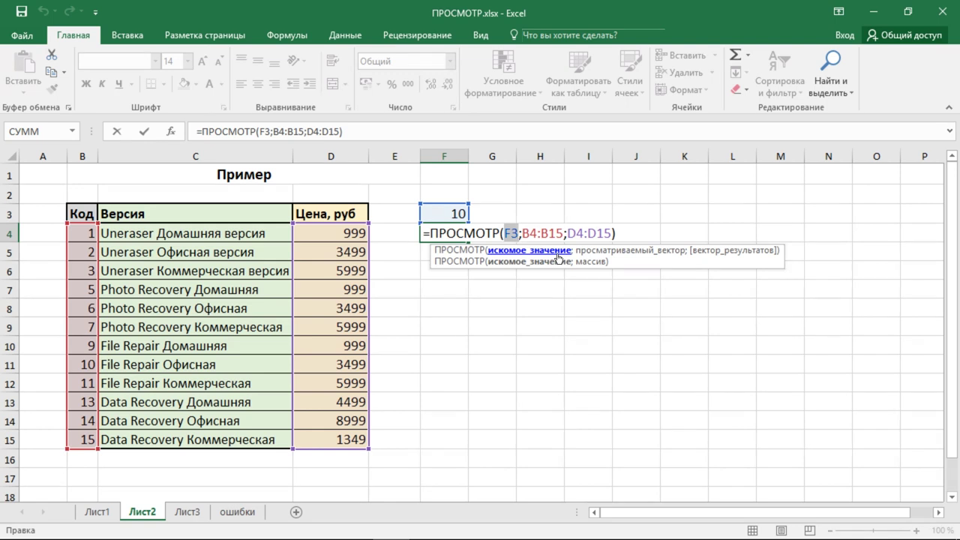
Step: Commit F4, empty F3:F4, and point out the Код and Цена, руб headers in B3 and D3
key("ctrl+Return")
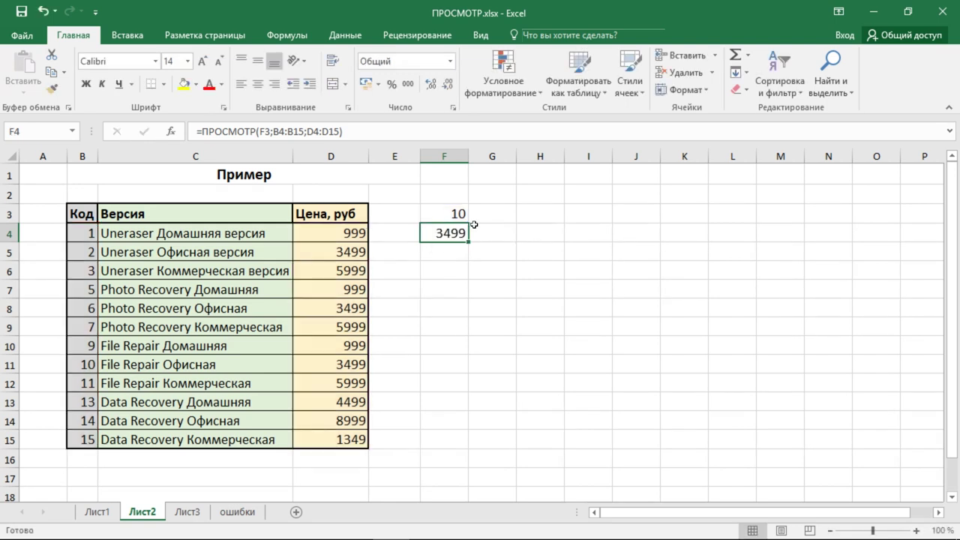
left_click_drag(441, 214, 452, 234)
key("Delete")
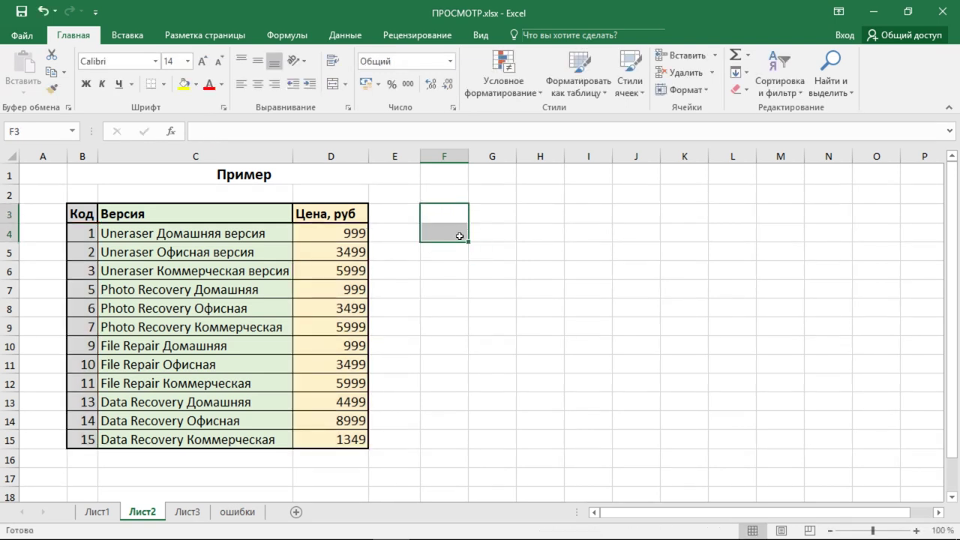
left_click(455, 234)
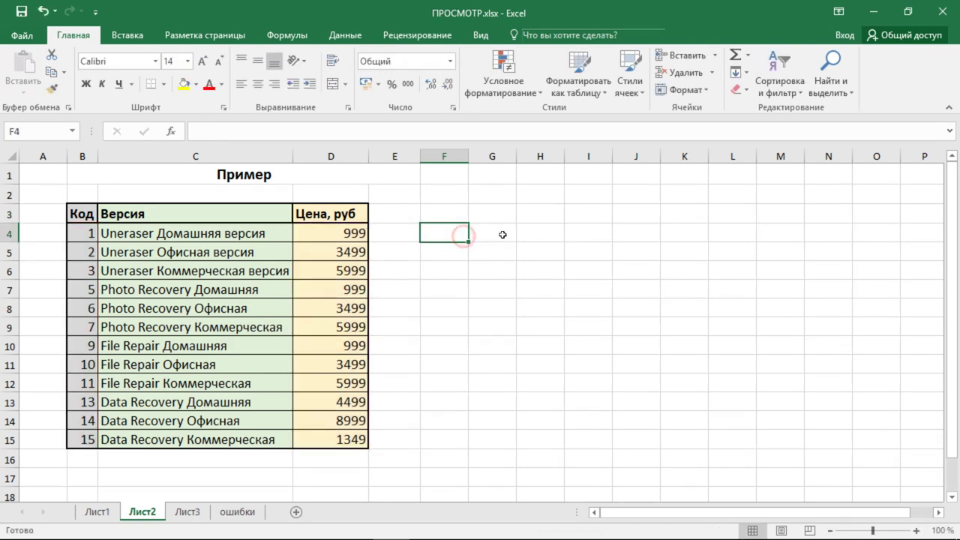
left_click(75, 212)
left_click(337, 218)
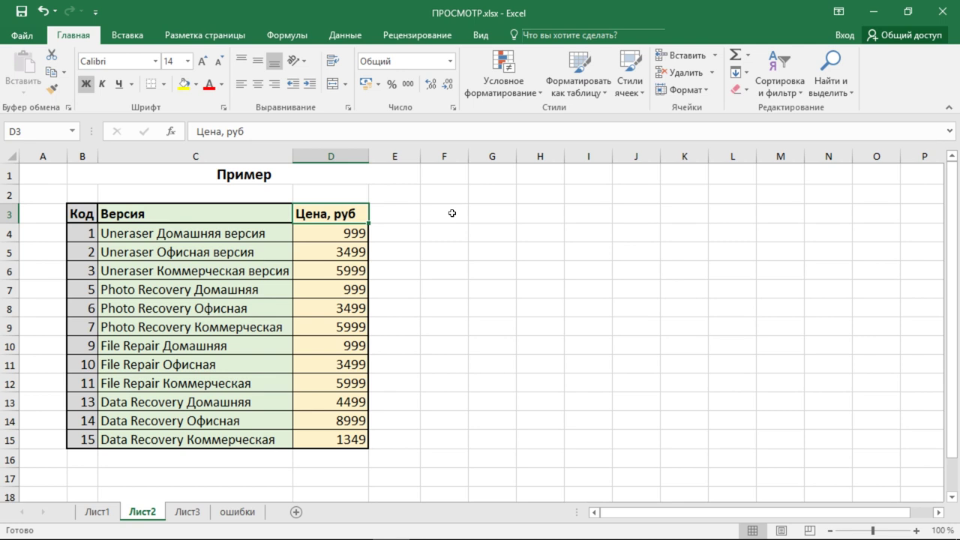
Step: Enter =ПРОСМОТР(F3;B4:B15;D4:D15) in F4, searching codes B4:B15 and returning prices D4:D15
left_click(441, 231)
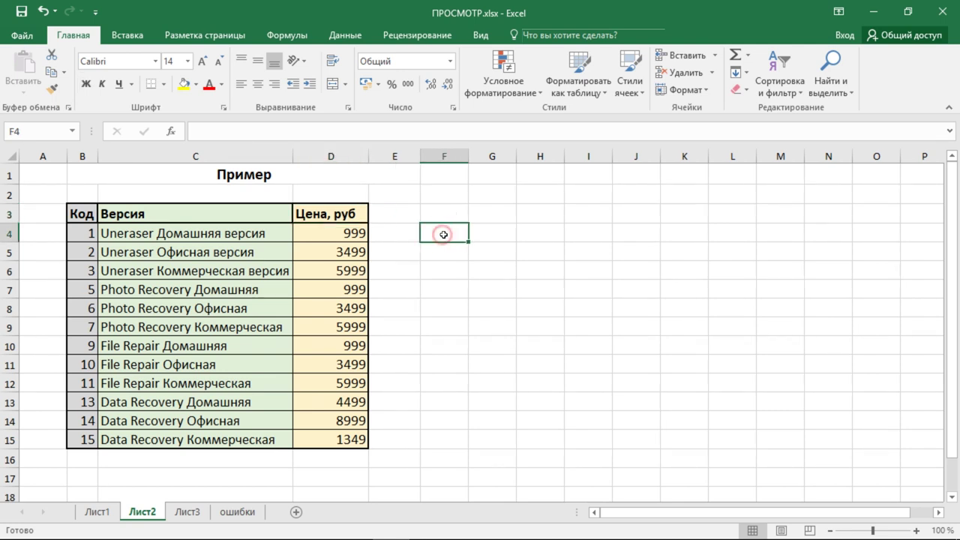
left_click(449, 213)
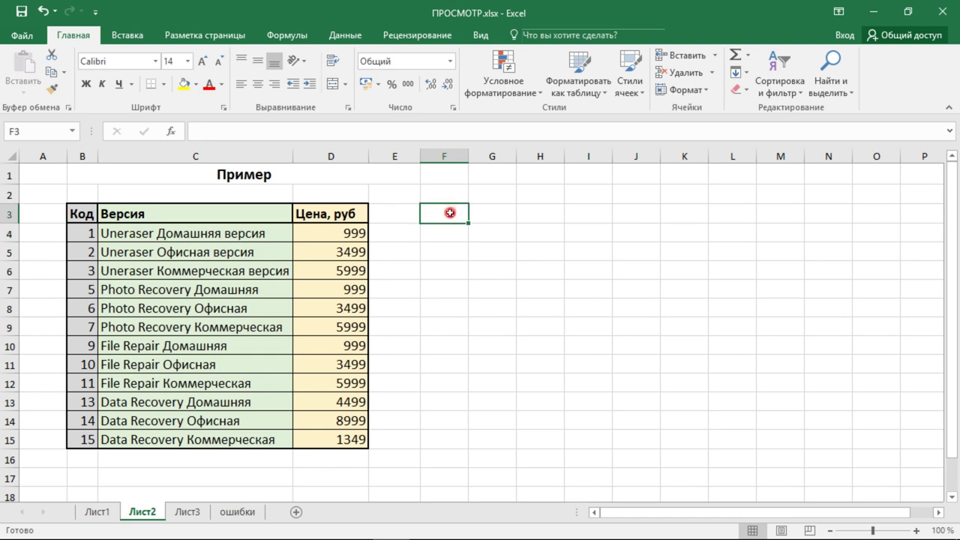
left_click(449, 231)
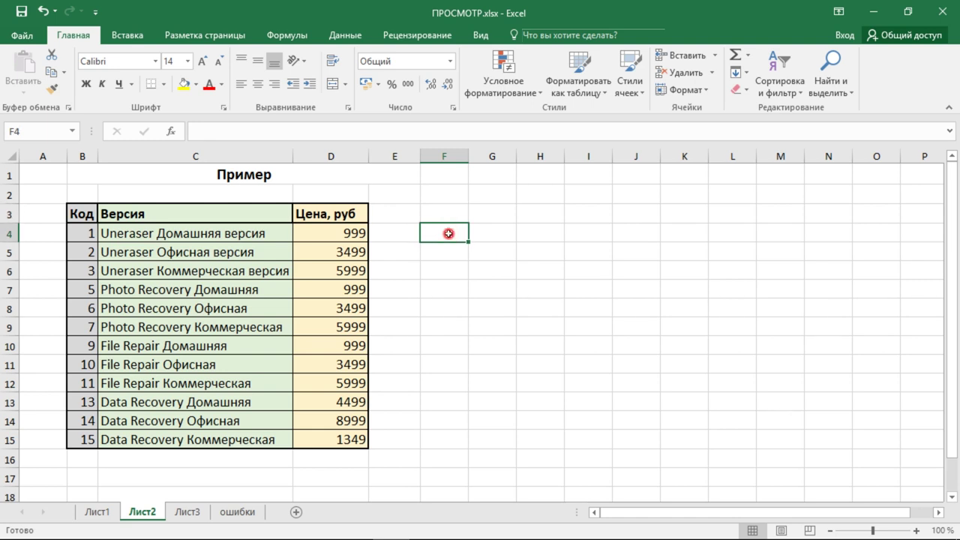
double_click(446, 234)
type("=")
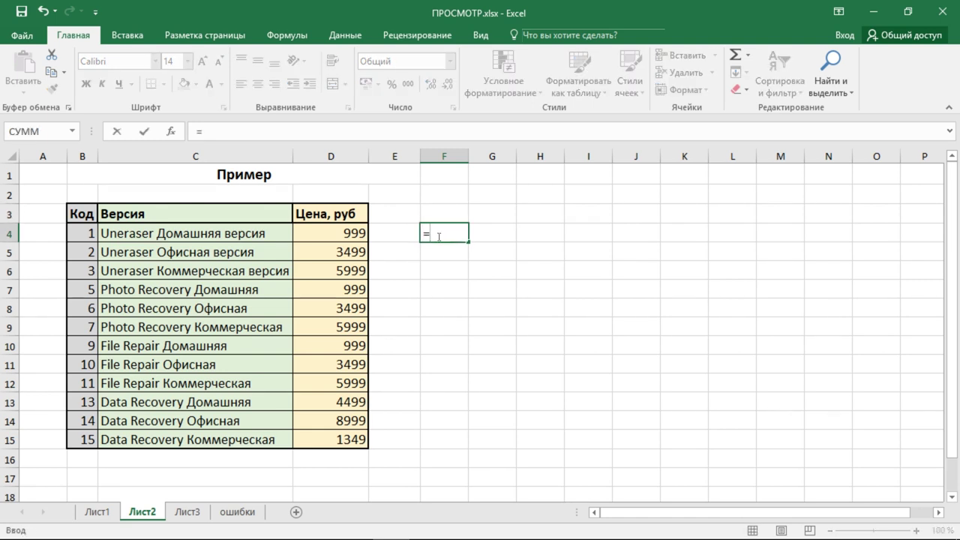
type("прос")
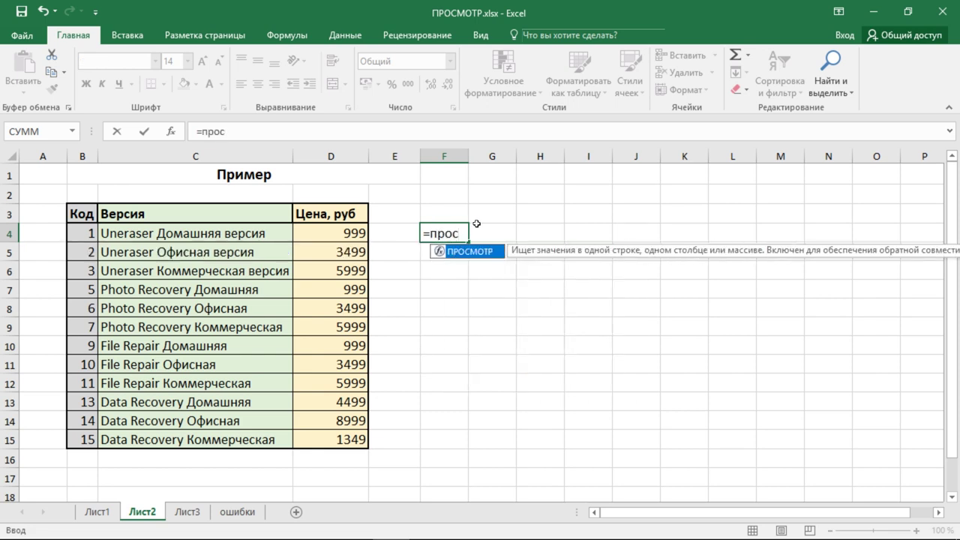
double_click(480, 250)
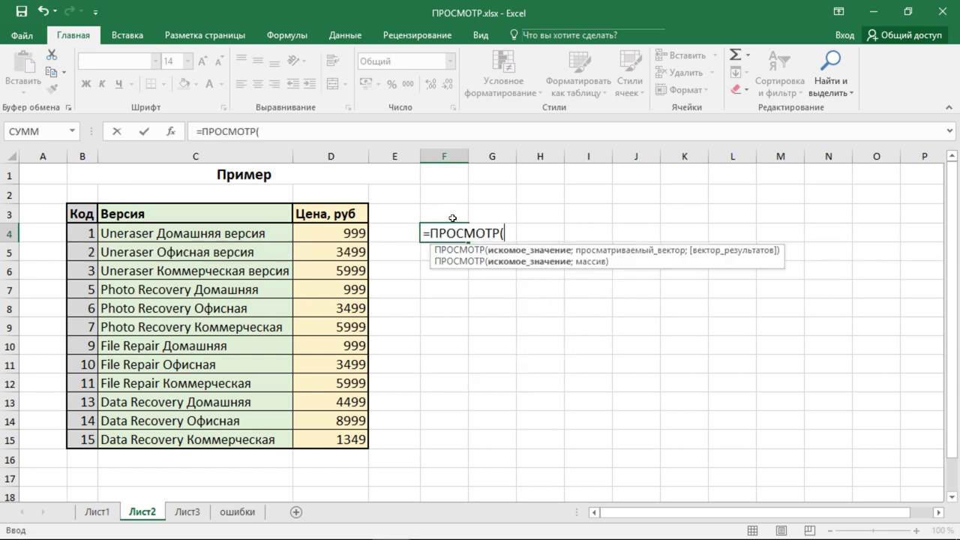
left_click(452, 215)
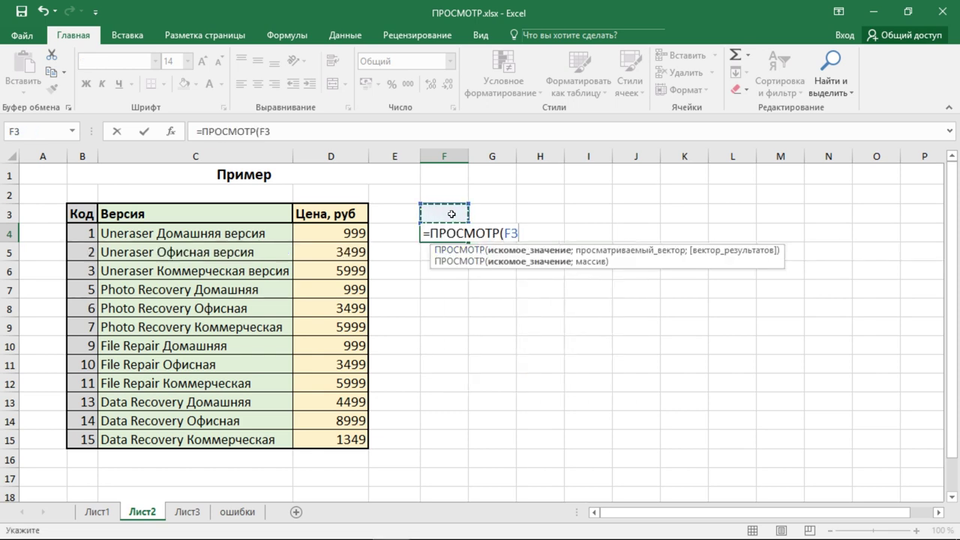
type(";")
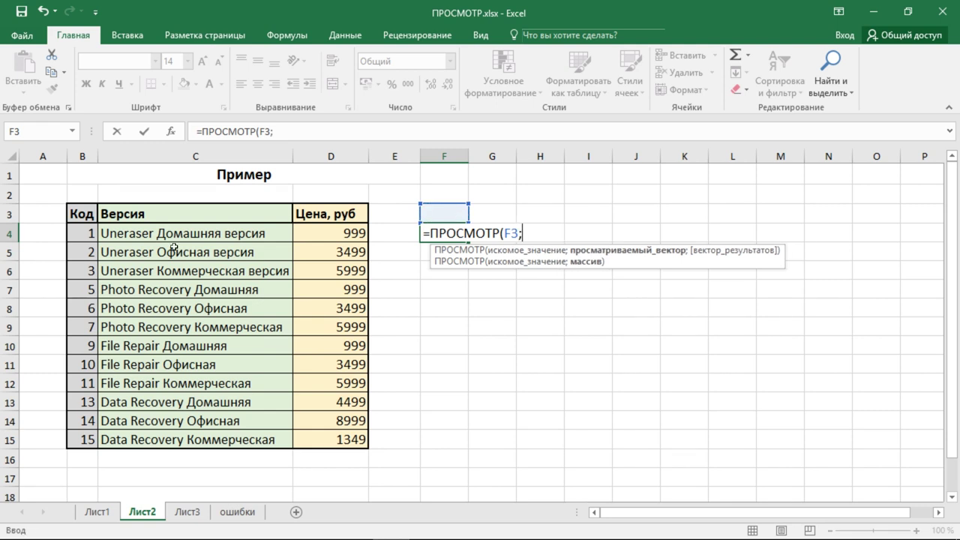
left_click_drag(90, 234, 88, 444)
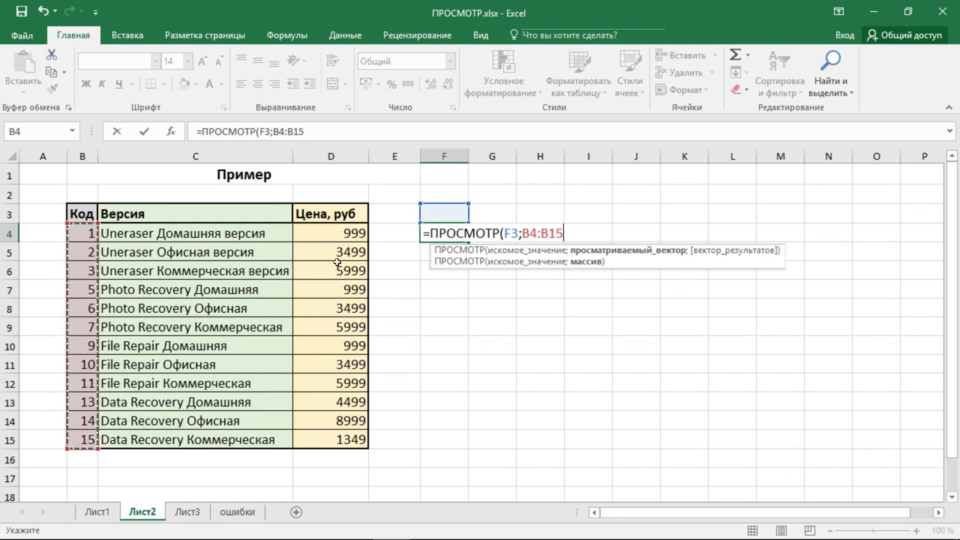
type(";")
left_click_drag(349, 230, 351, 441)
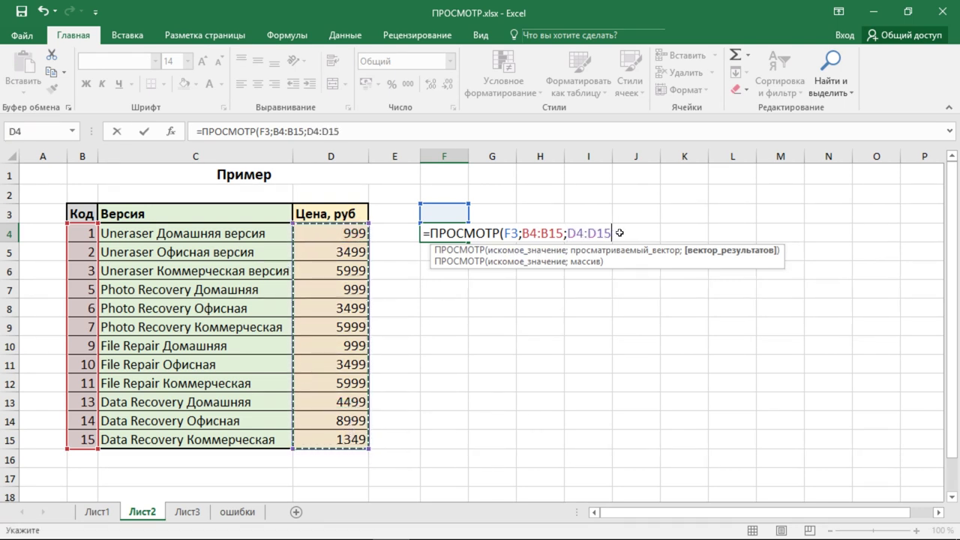
key("Return")
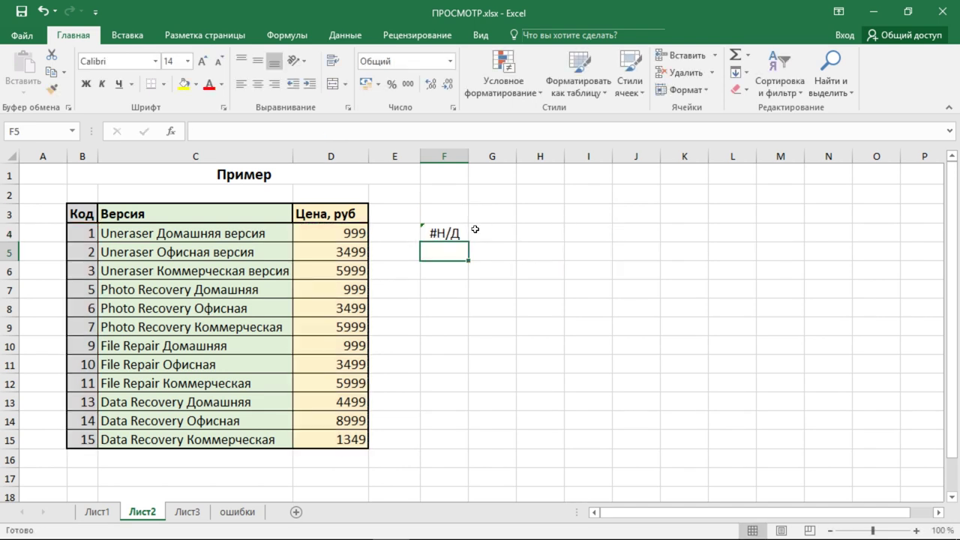
Step: Try codes 10, 15 and 3 in F3, watching F4's looked-up price update each time
left_click(462, 231)
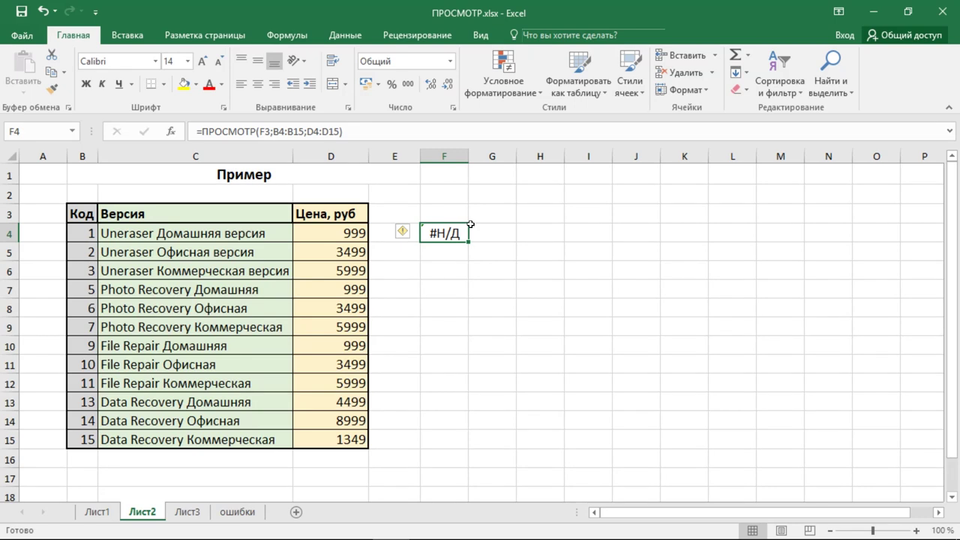
left_click(466, 214)
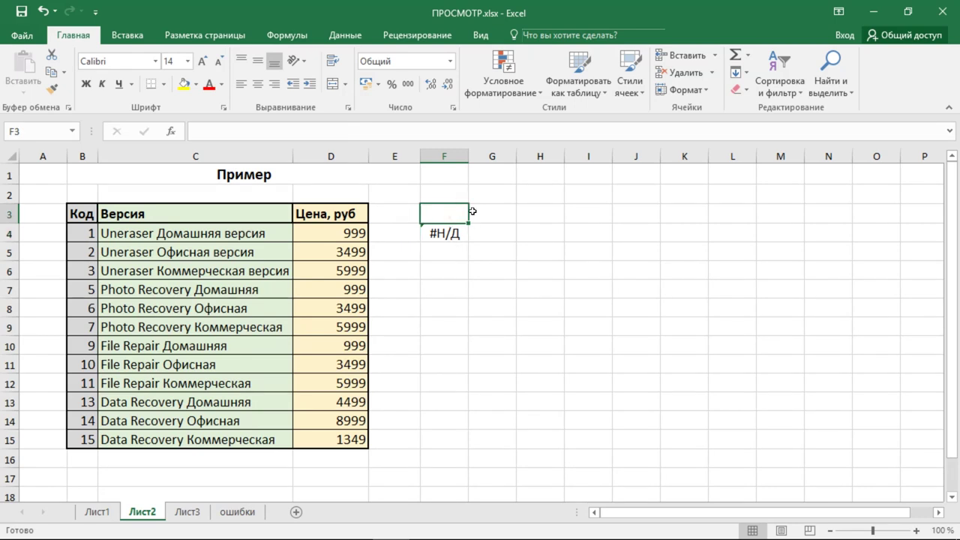
type("10")
key("Return")
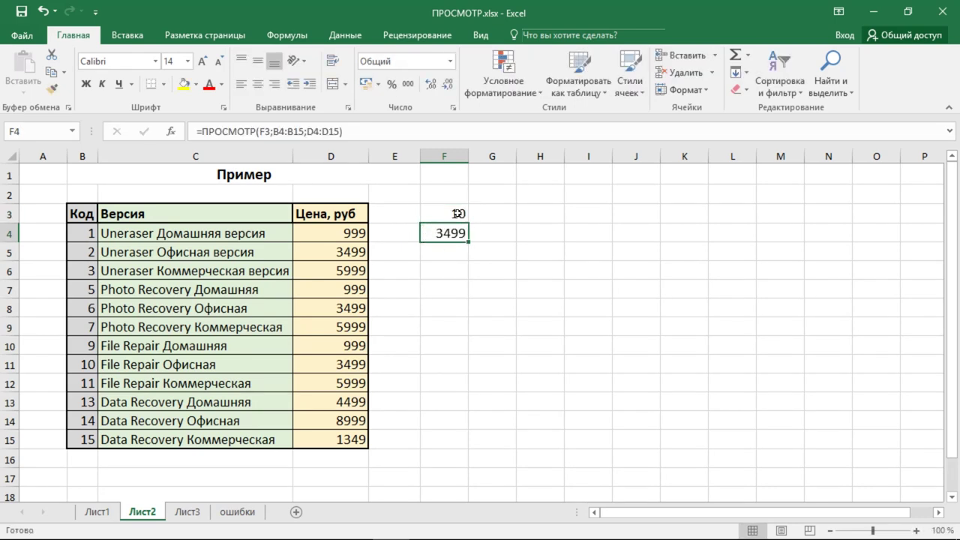
left_click(459, 214)
type("15")
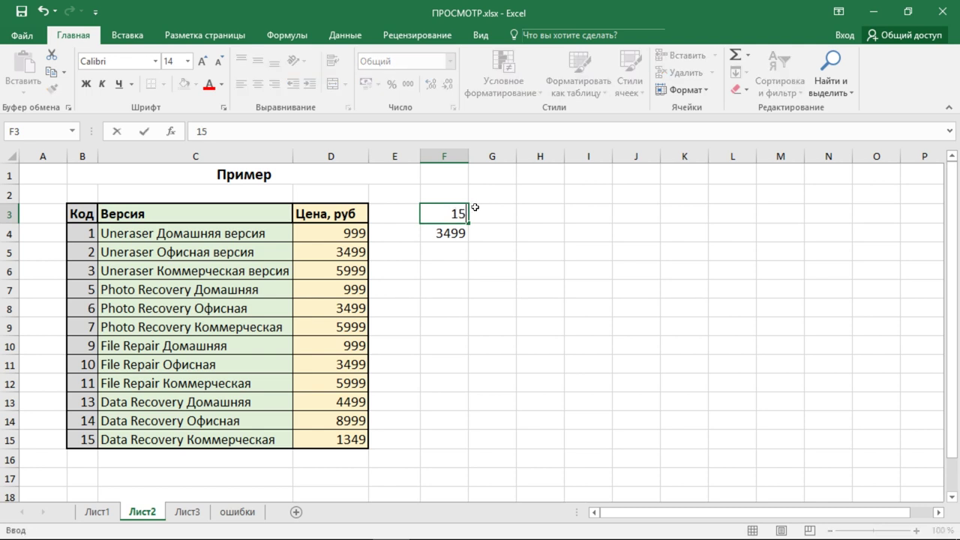
key("Return")
left_click(460, 214)
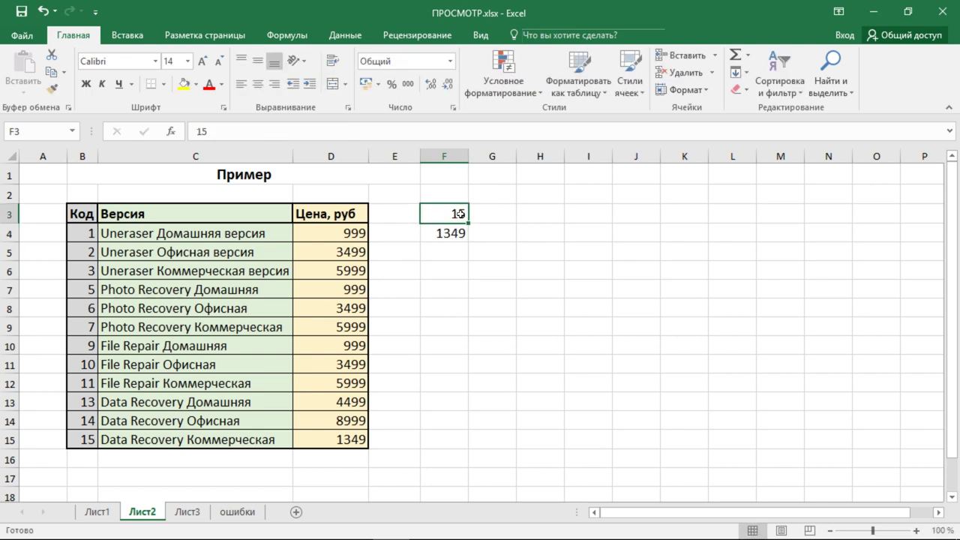
type("3")
key("Return")
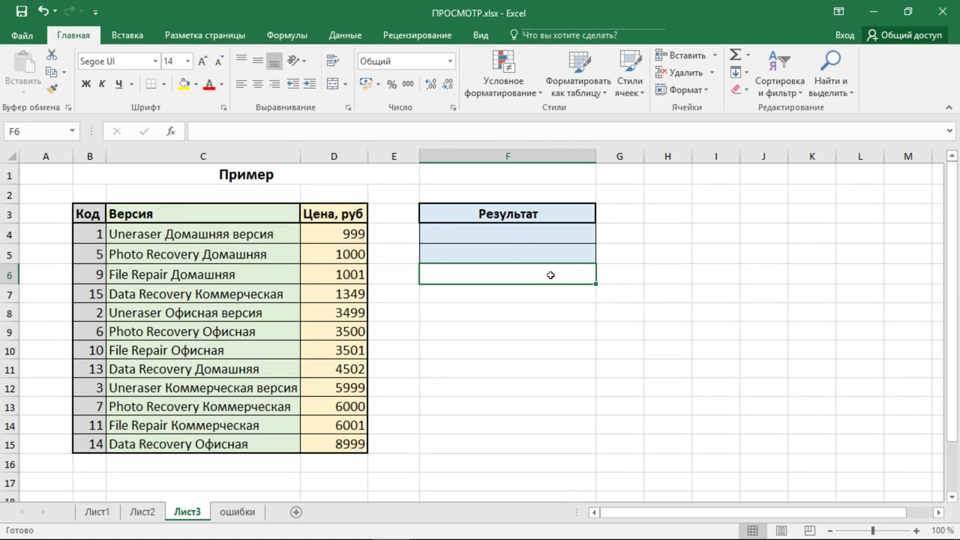
Step: Enter =ПРОСМОТР(8999;D4:D15;C4:C15) in F4 to return the version name priced 8999
left_click(529, 236)
type("=")
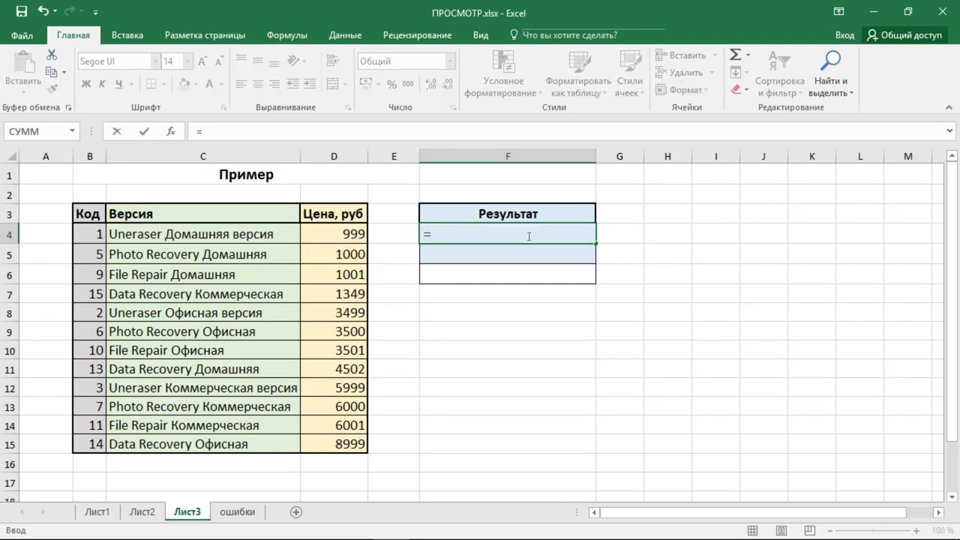
type("про")
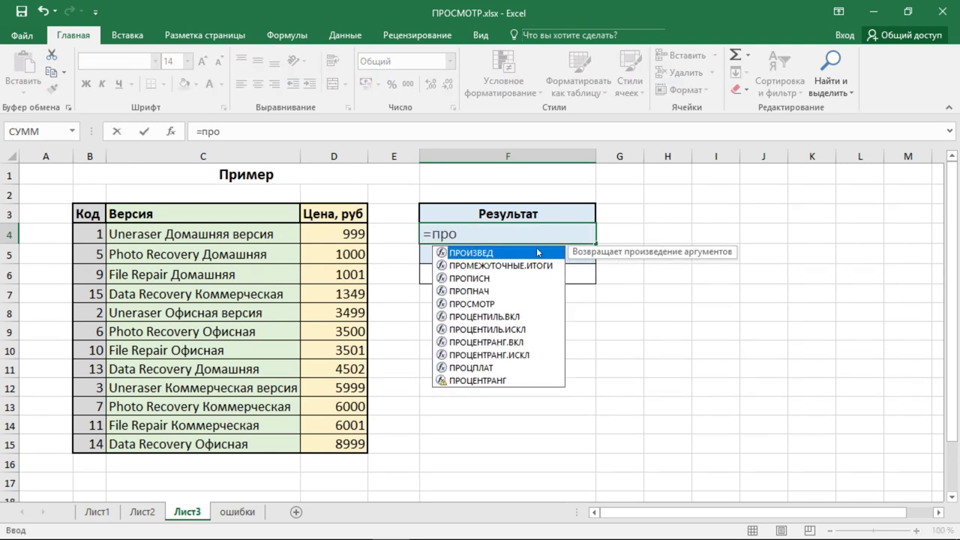
type("с")
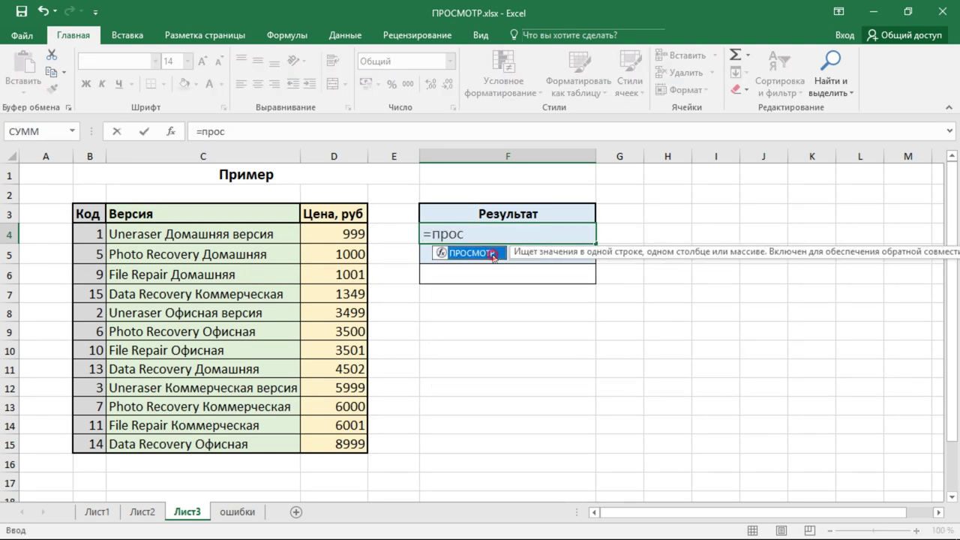
double_click(493, 256)
type("8")
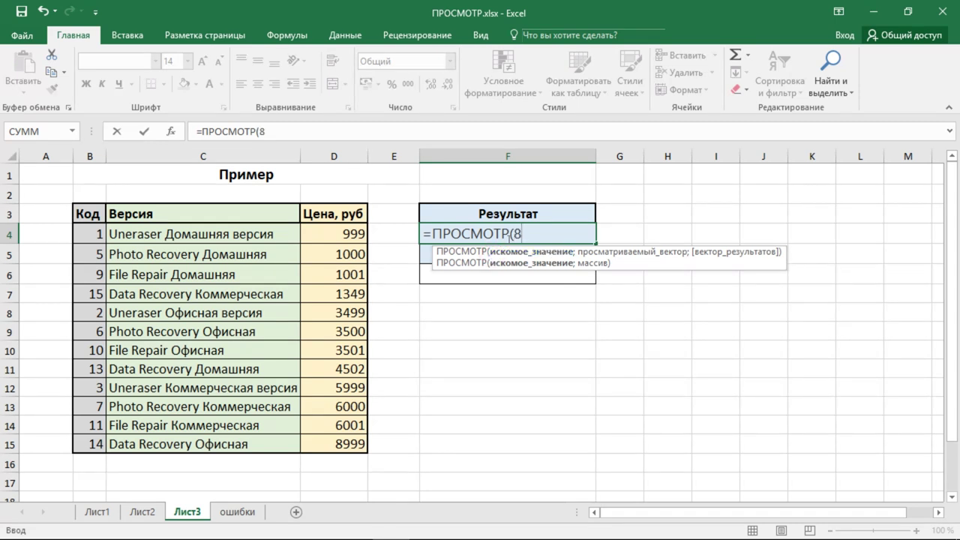
type("999")
type(";")
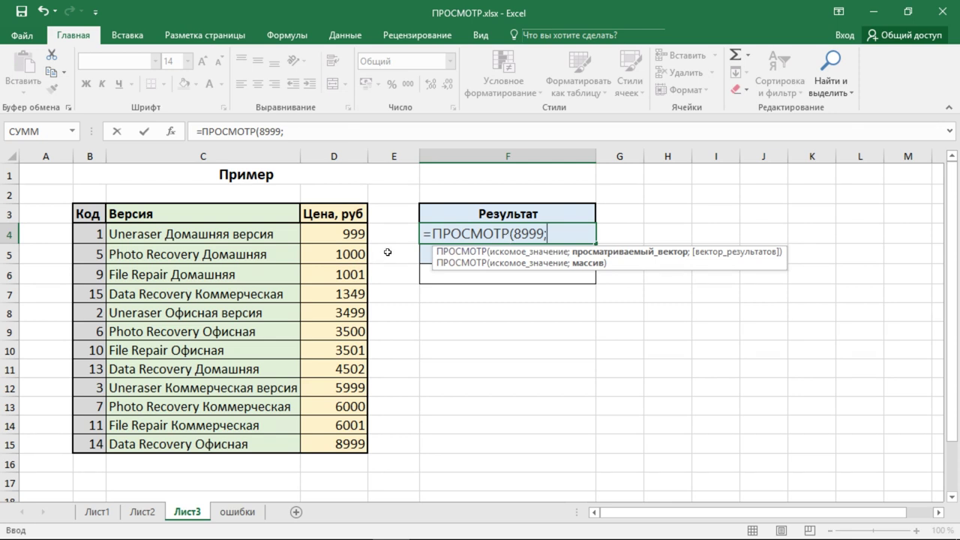
left_click_drag(342, 234, 324, 444)
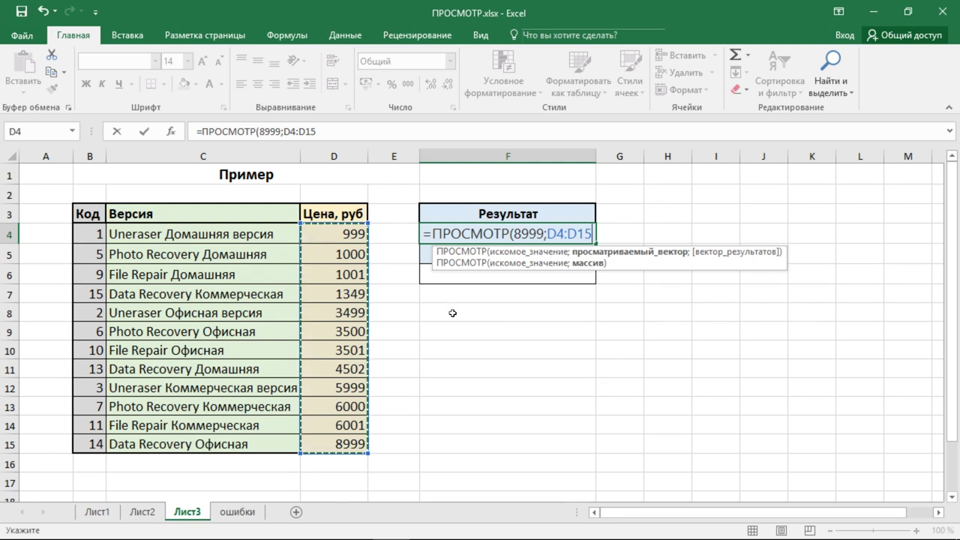
type(";")
left_click_drag(223, 231, 229, 444)
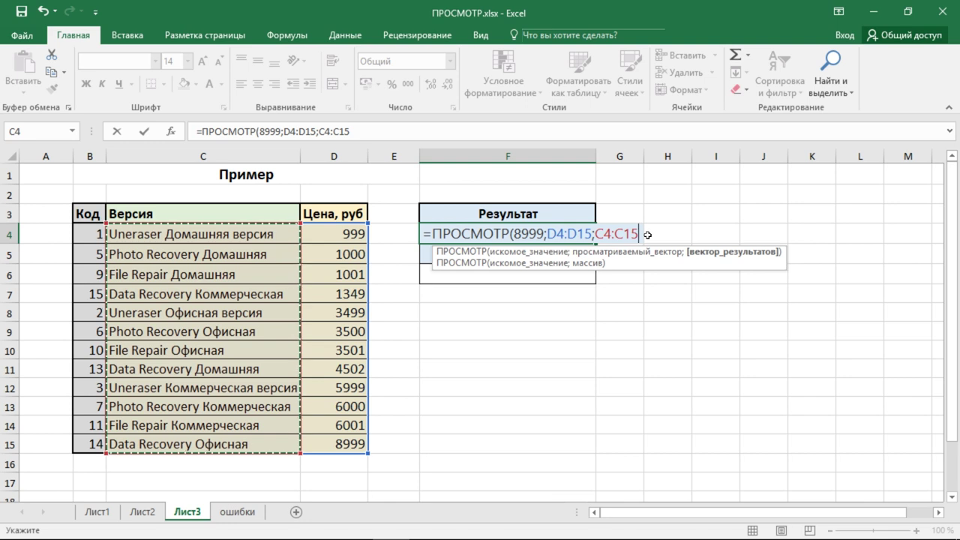
key("Return")
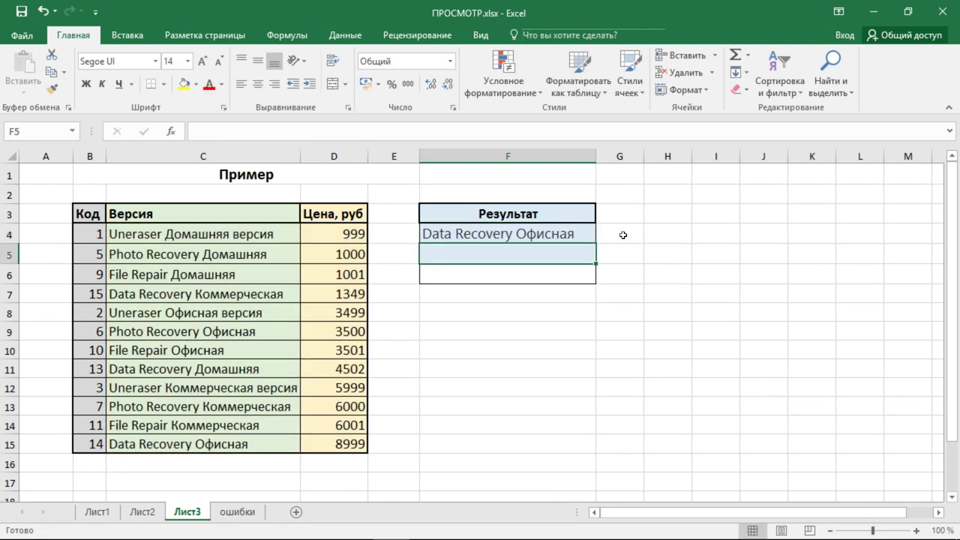
Step: Change the lookup value in F4's formula from 8999 to 8000
left_click(579, 234)
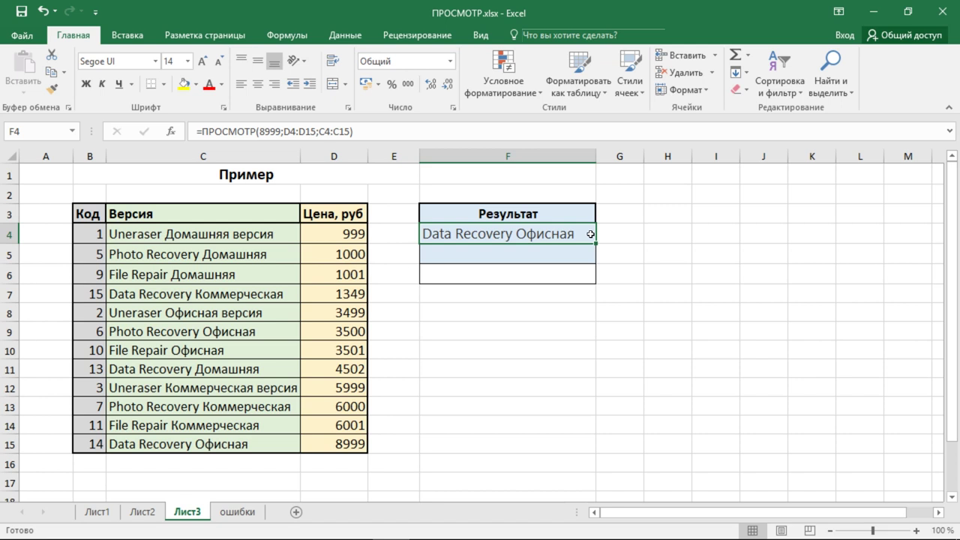
left_click(281, 131)
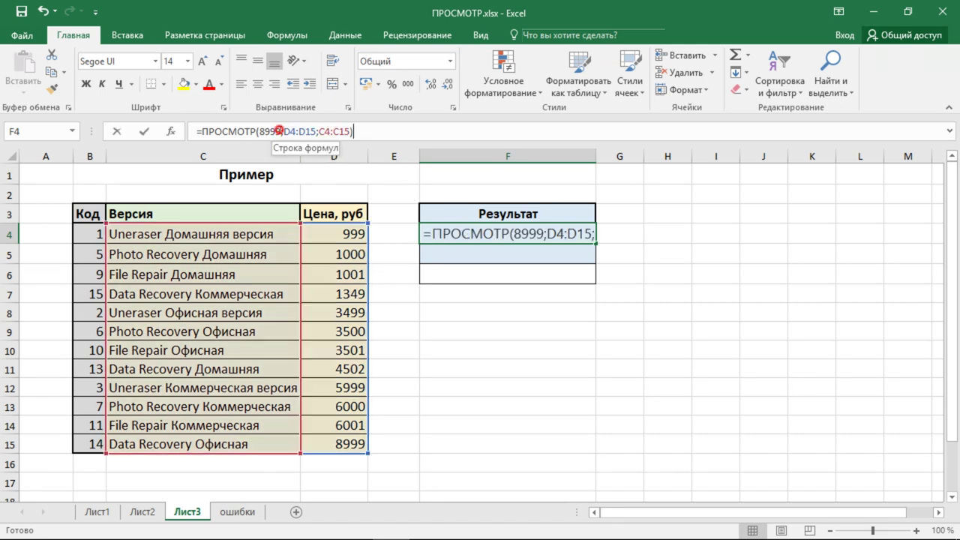
left_click_drag(280, 131, 264, 132)
type("00")
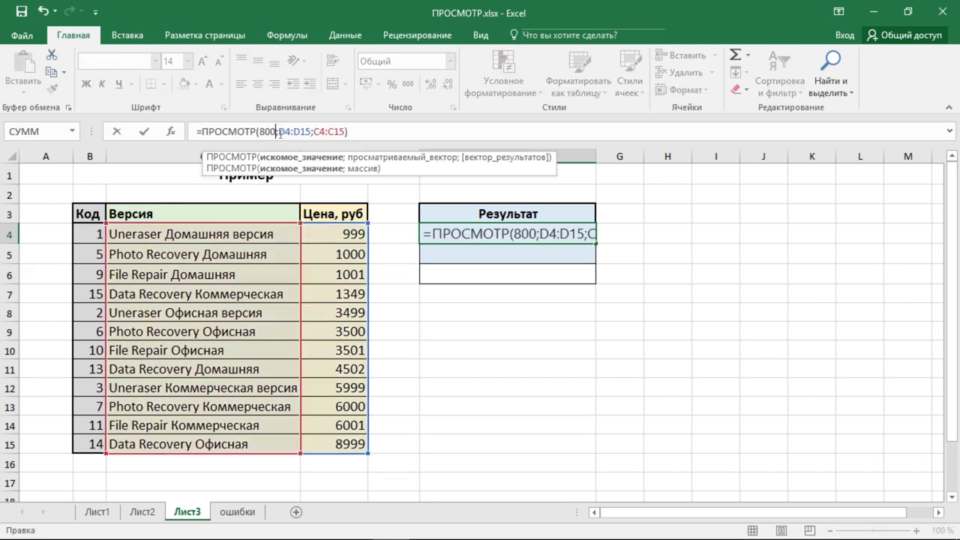
type("0")
key("Return")
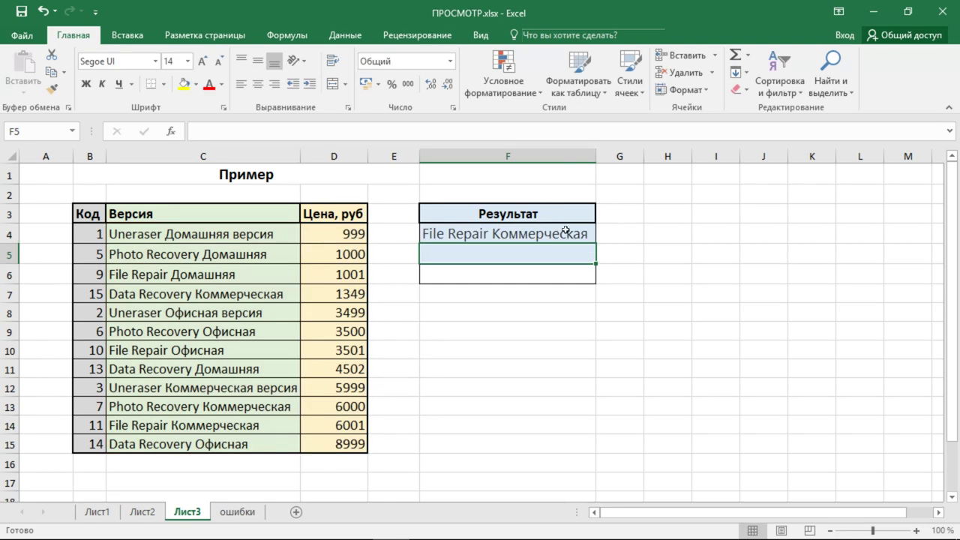
Step: Check F4's result against the File Repair Коммерческая row and its price 6001 in D14
left_click(579, 236)
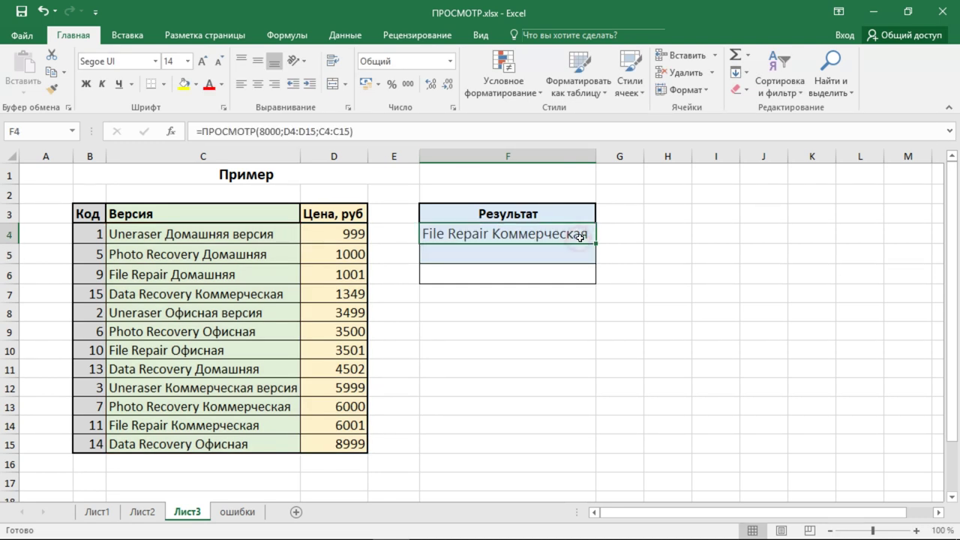
left_click(258, 427)
left_click(330, 426)
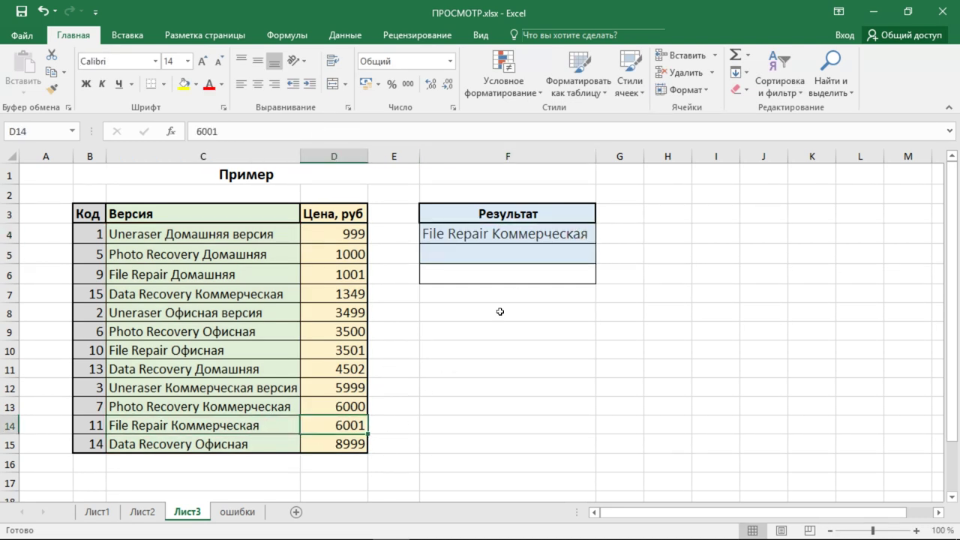
left_click(576, 231)
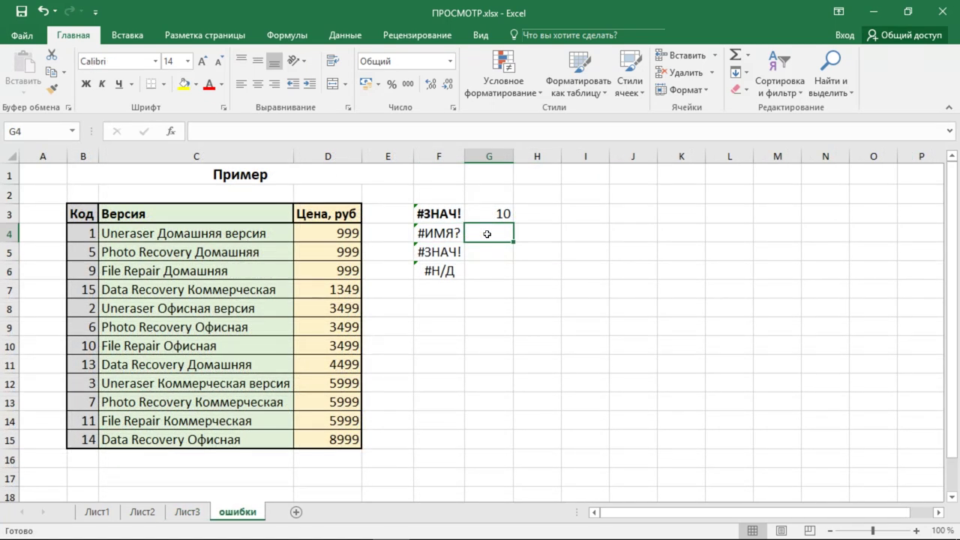
Step: Fix F4's lookup range from B:B15 to B4:B15, then inspect the #ЗНАЧ! formula in F5
left_click(450, 235)
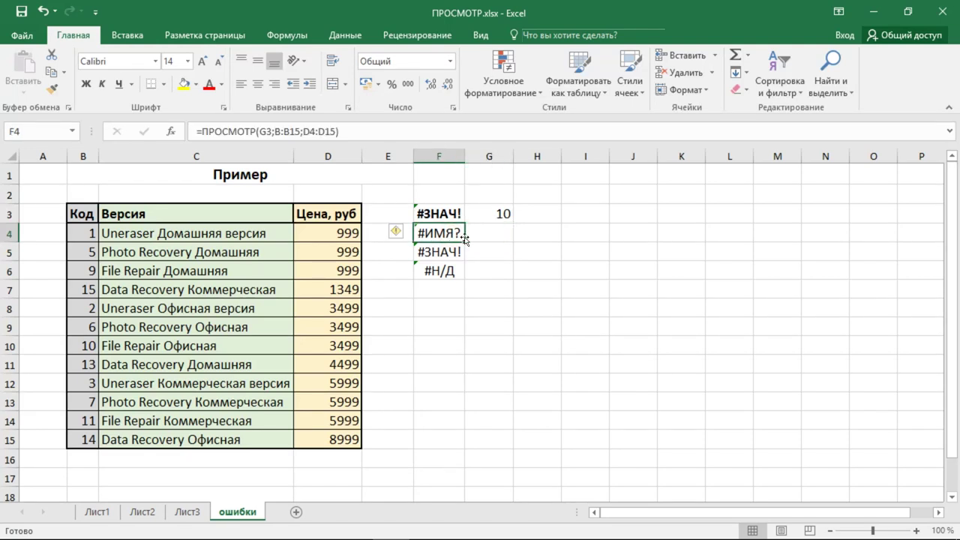
left_click(278, 132)
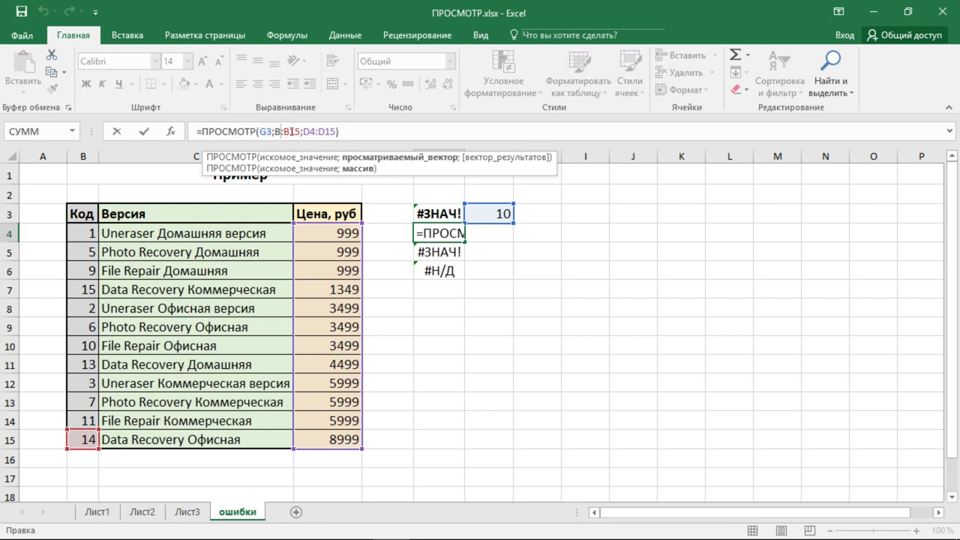
type("4")
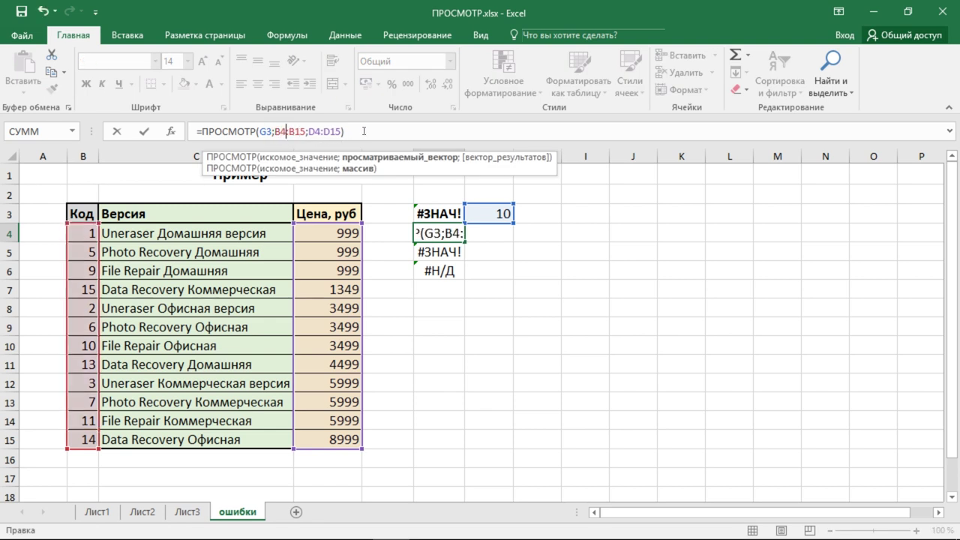
key("Return")
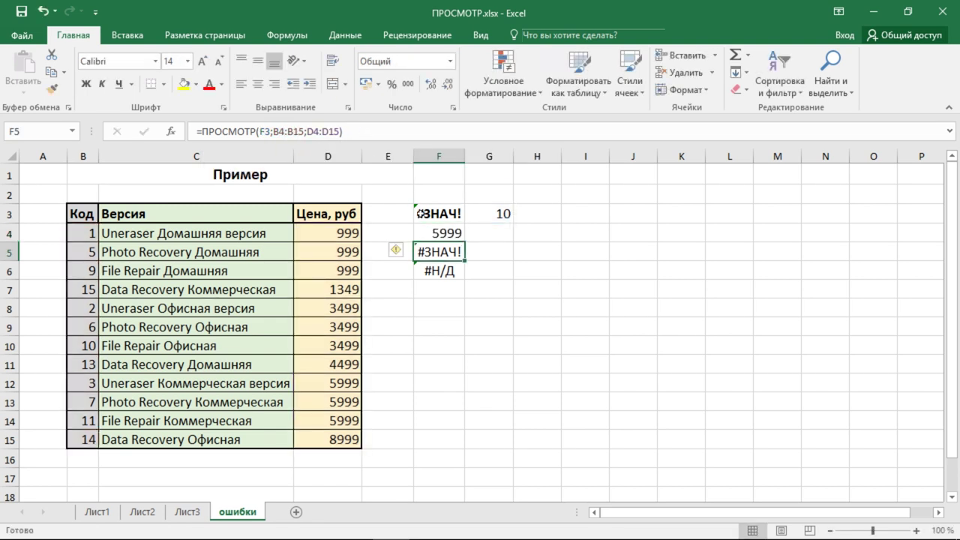
left_click(475, 233)
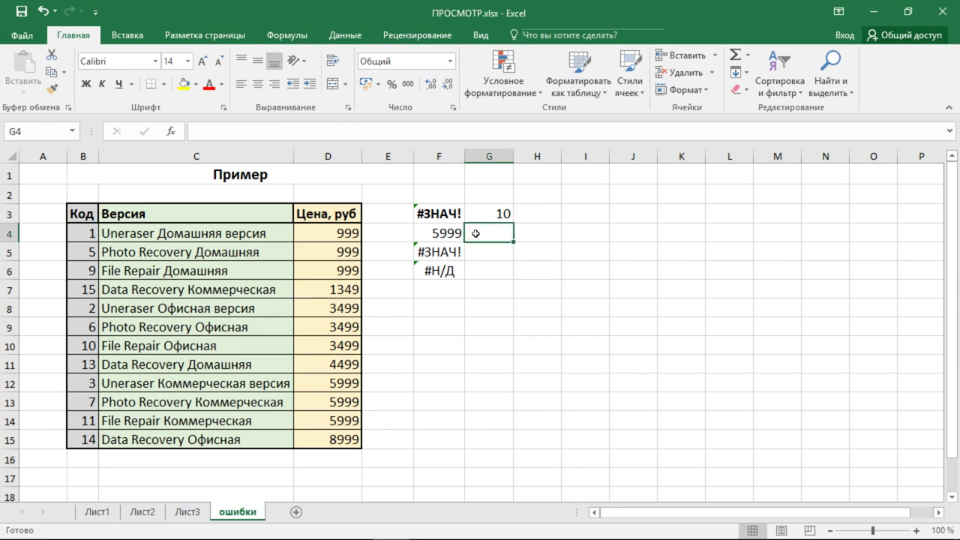
left_click(458, 233)
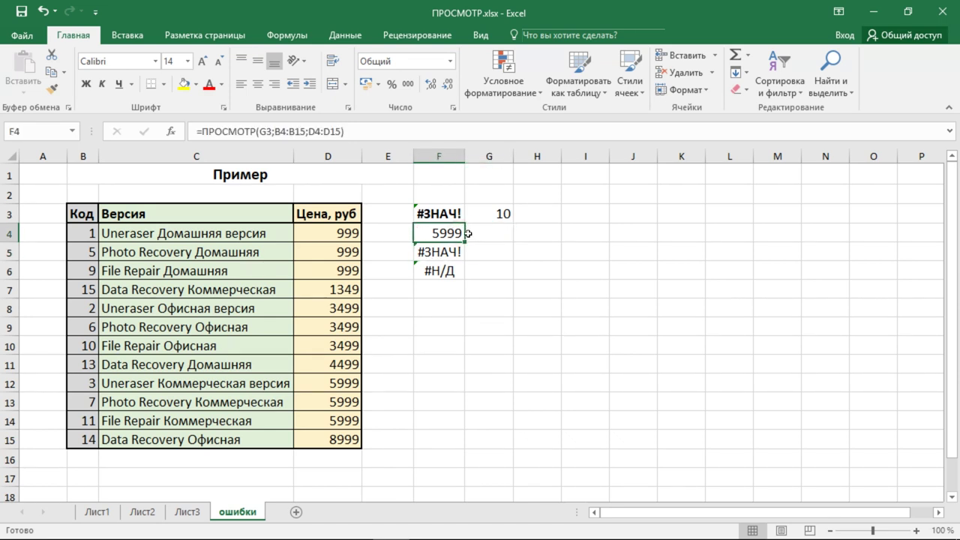
left_click(459, 252)
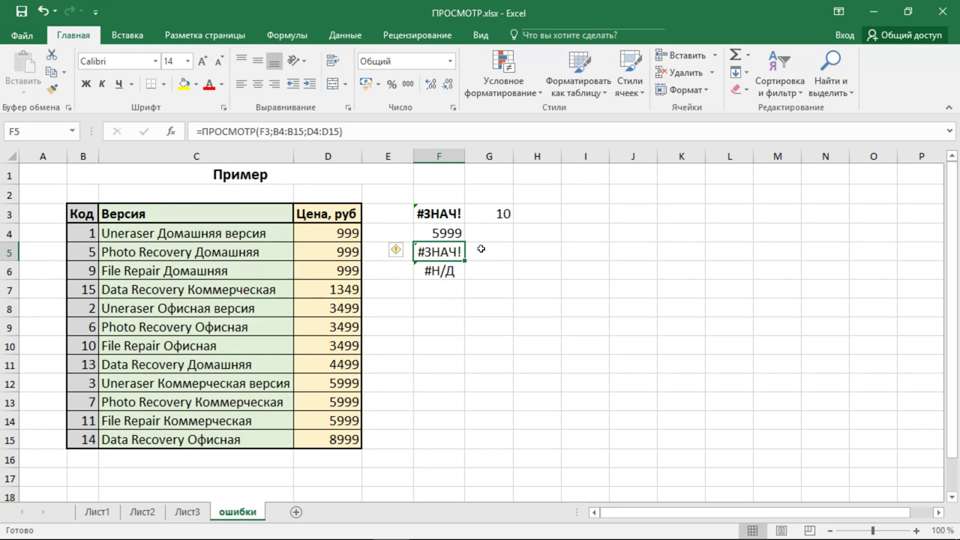
Step: Overwrite F3's =10*C3 with 10, then check F5 now returns 5999 and F6 shows #Н/Д
left_click(451, 215)
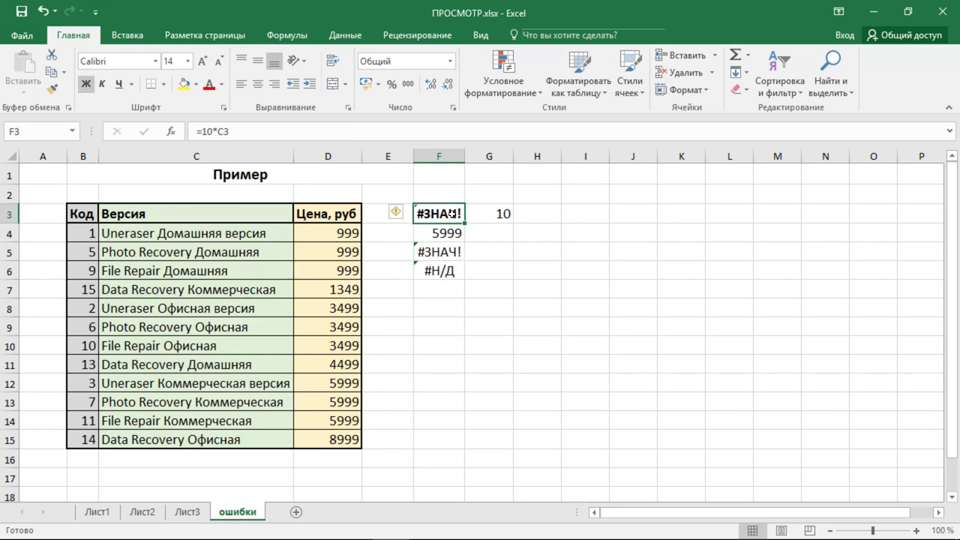
type("10")
key("Return")
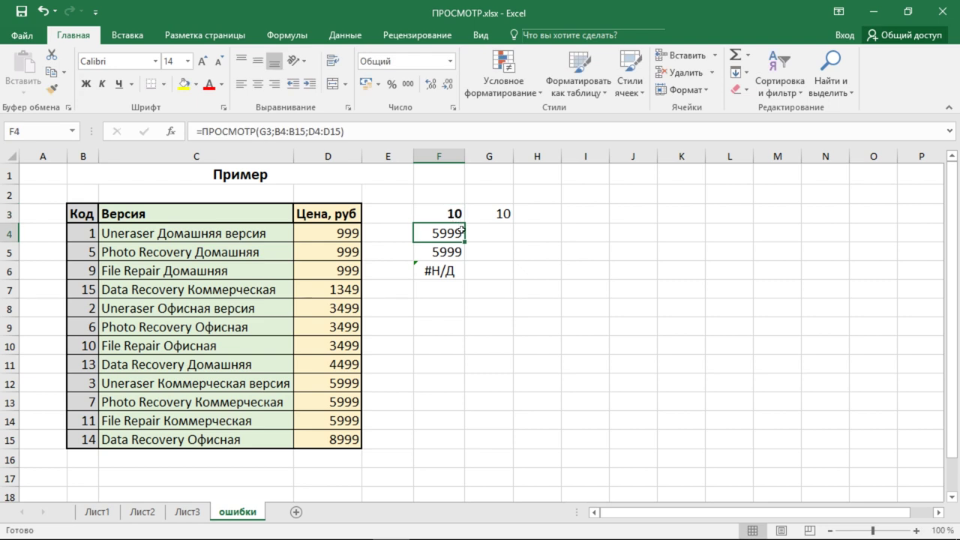
left_click(460, 250)
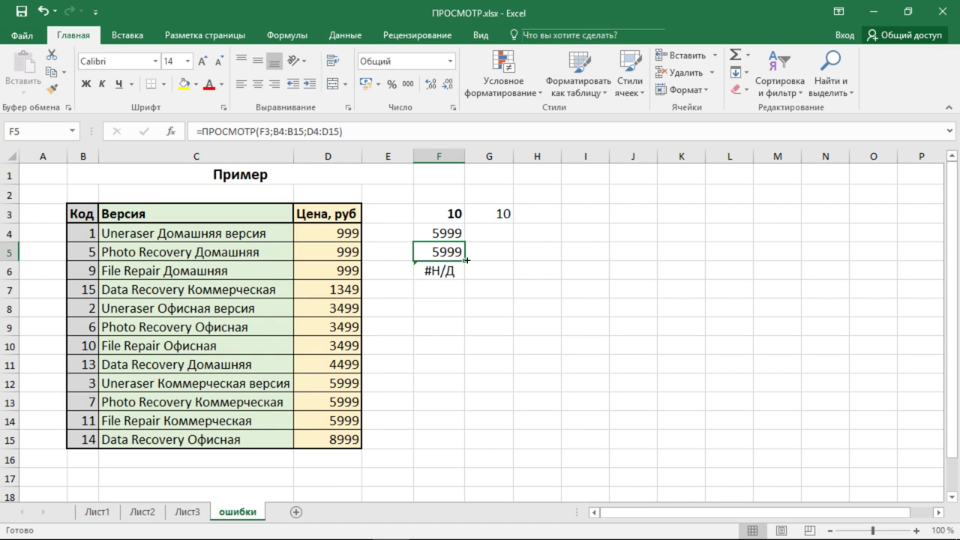
left_click(457, 270)
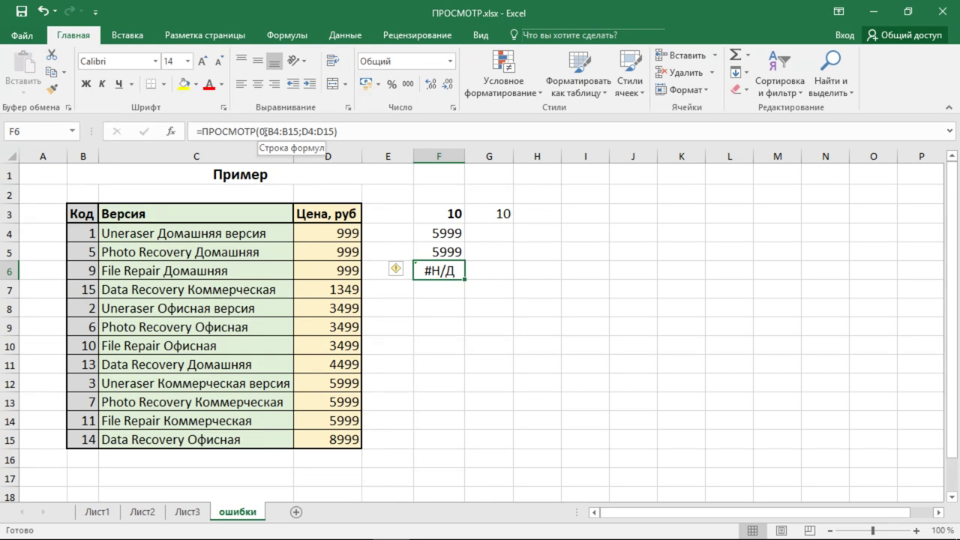
Step: Change F6's formula to =ПРОСМОТР(9000;B4:B15;D4:D15) so it returns 8999 instead of #Н/Д
left_click(259, 131)
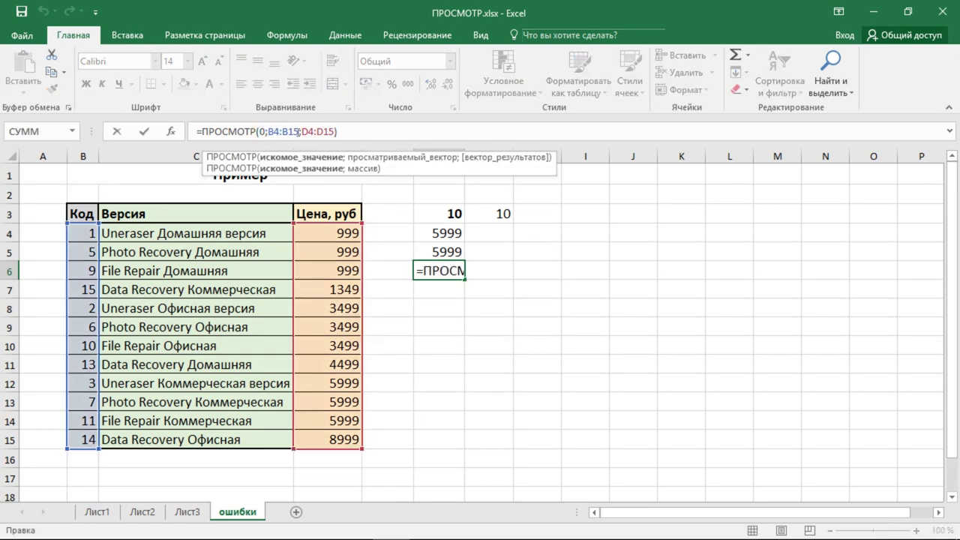
type("90")
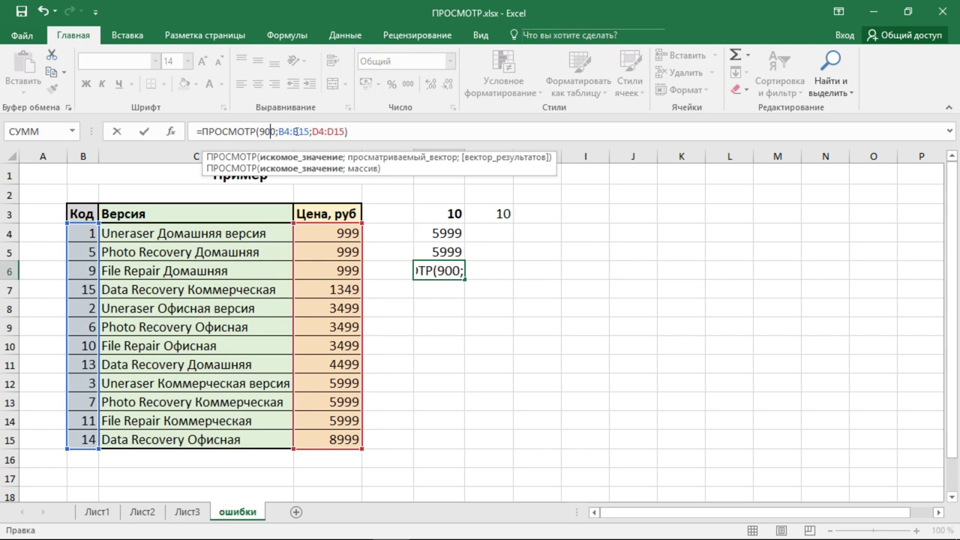
type("0")
key("Return")
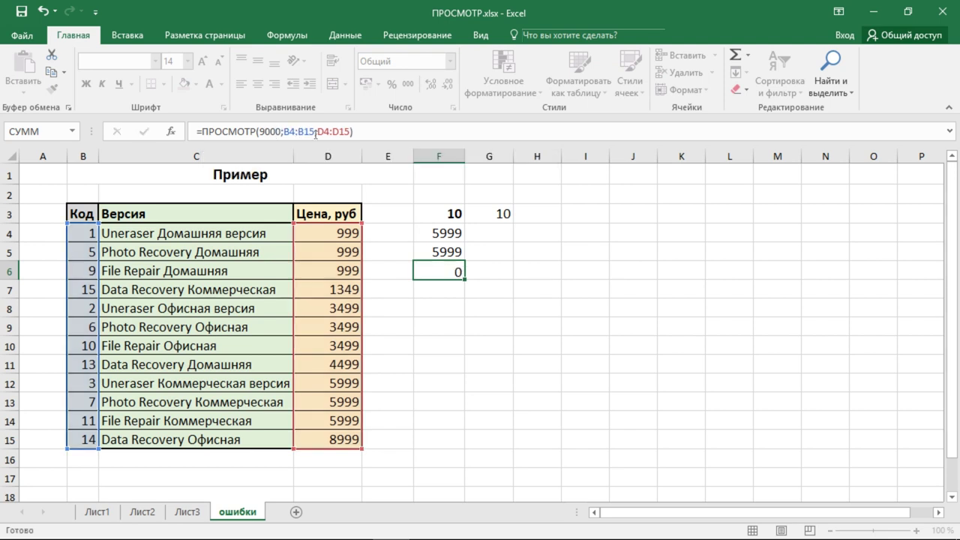
left_click(463, 271)
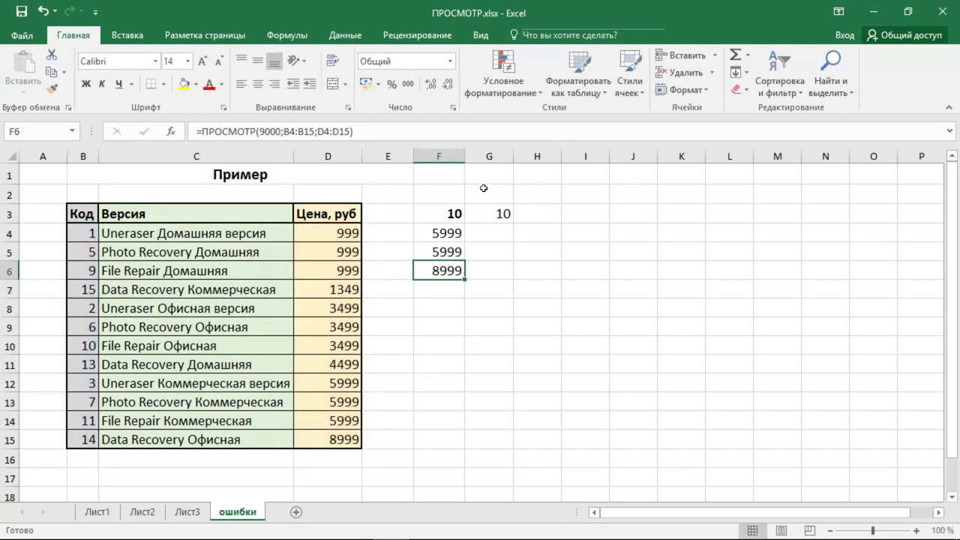